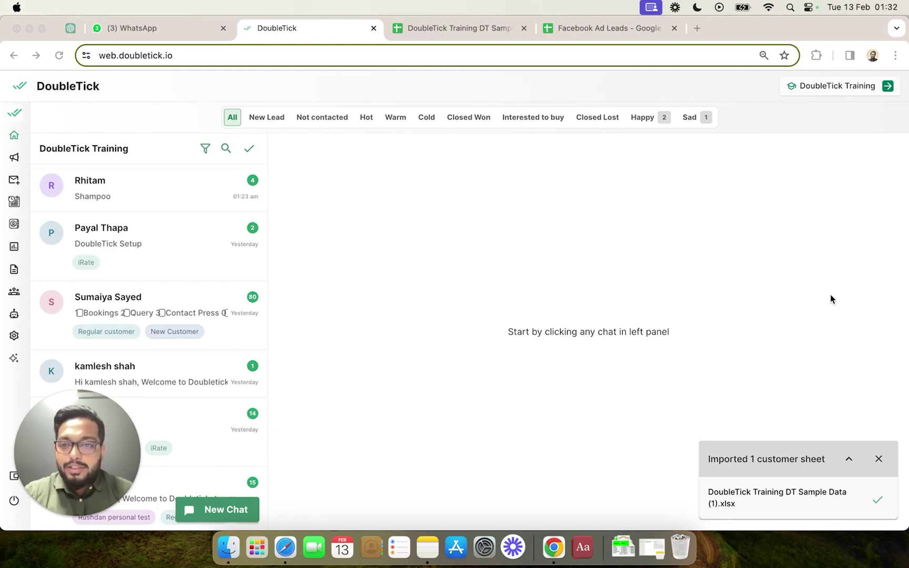
Create a new bot in Bot Studio and paste a long name ending 'receive future messages.'.
{"action": "left_click", "coordinate": [16, 291]}
{"action": "mouse_move", "coordinate": [16, 291]}
{"action": "left_click", "coordinate": [74, 317]}
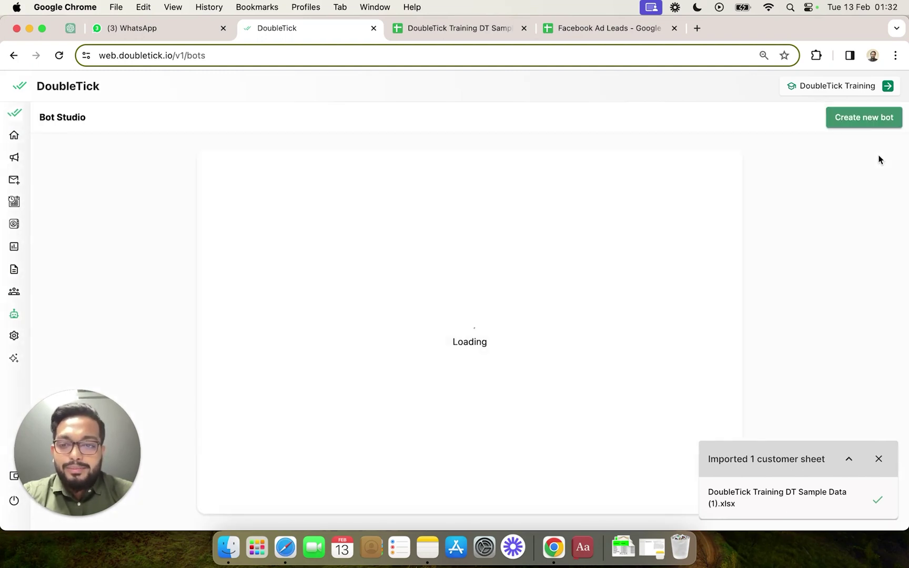
{"action": "left_click", "coordinate": [853, 127]}
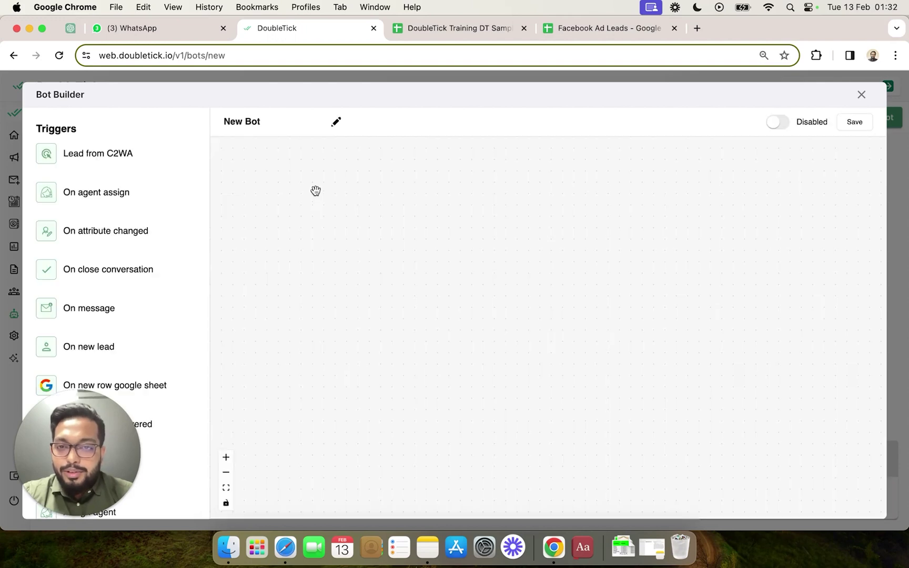
{"action": "triple_click", "coordinate": [278, 122]}
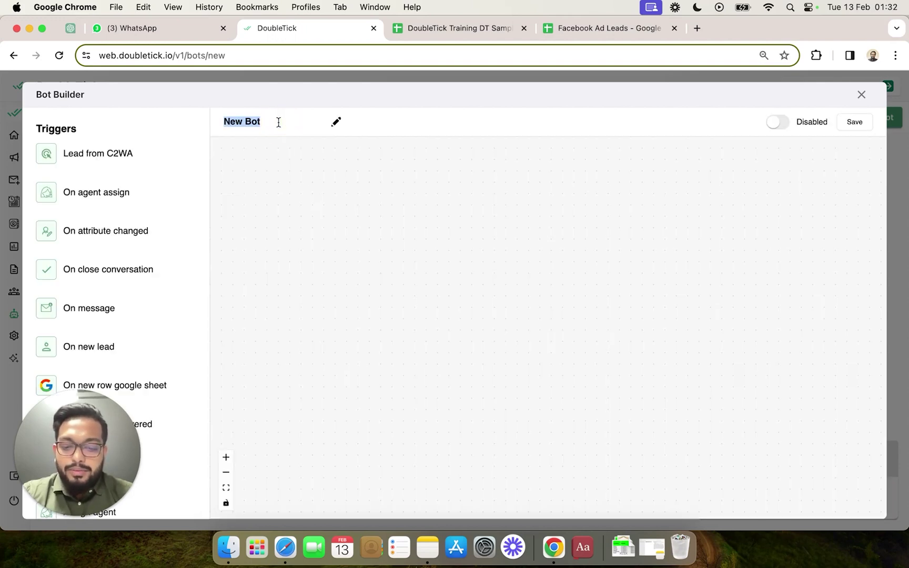
{"action": "key", "text": "super+v"}
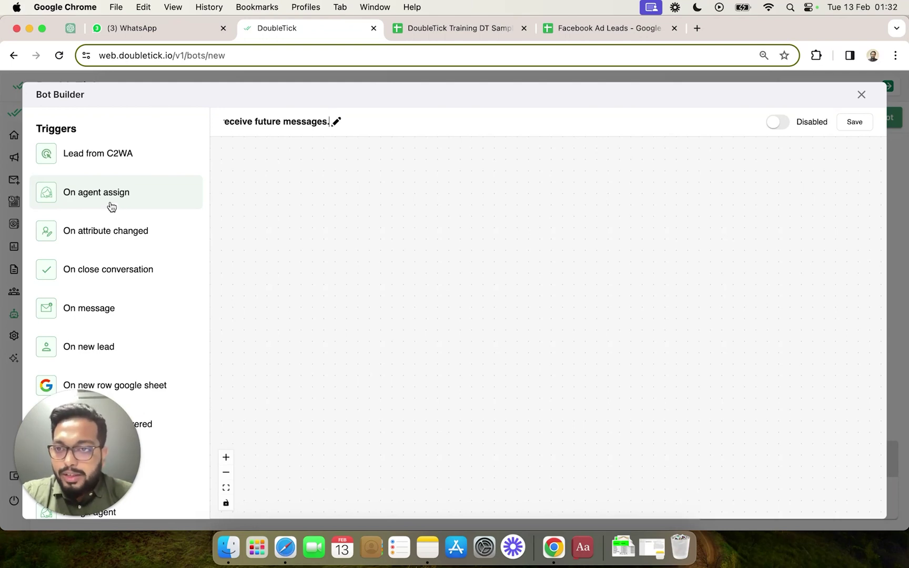
{"action": "left_click_drag", "start_coordinate": [112, 312], "coordinate": [306, 307]}
{"action": "left_click", "coordinate": [355, 340]}
{"action": "key", "text": "Caps_Lock"}
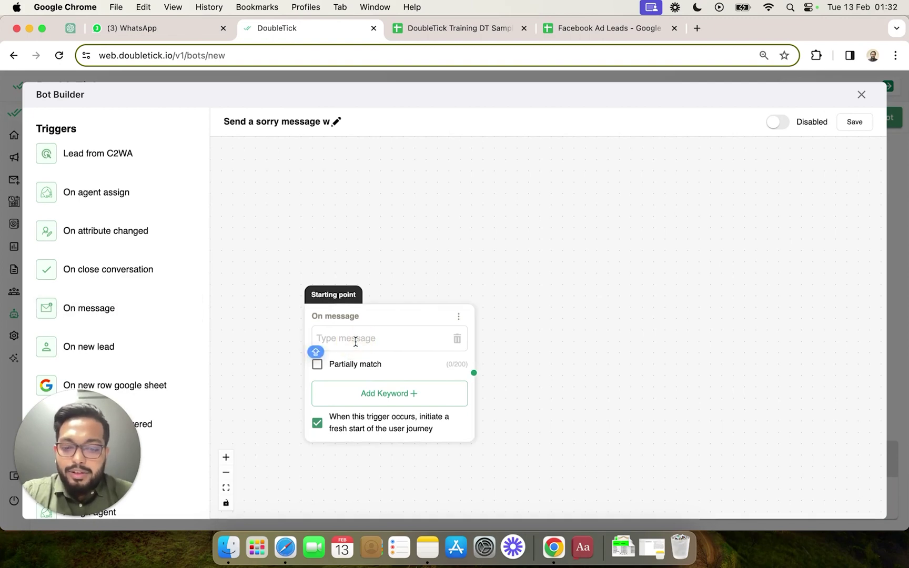
{"action": "type", "text": "UN"}
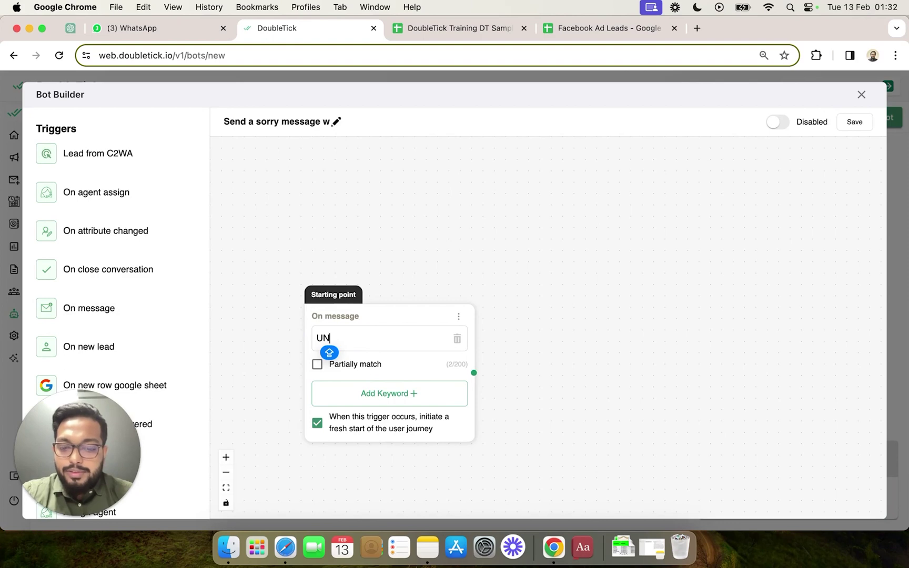
{"action": "type", "text": "SUBSCRIBE"}
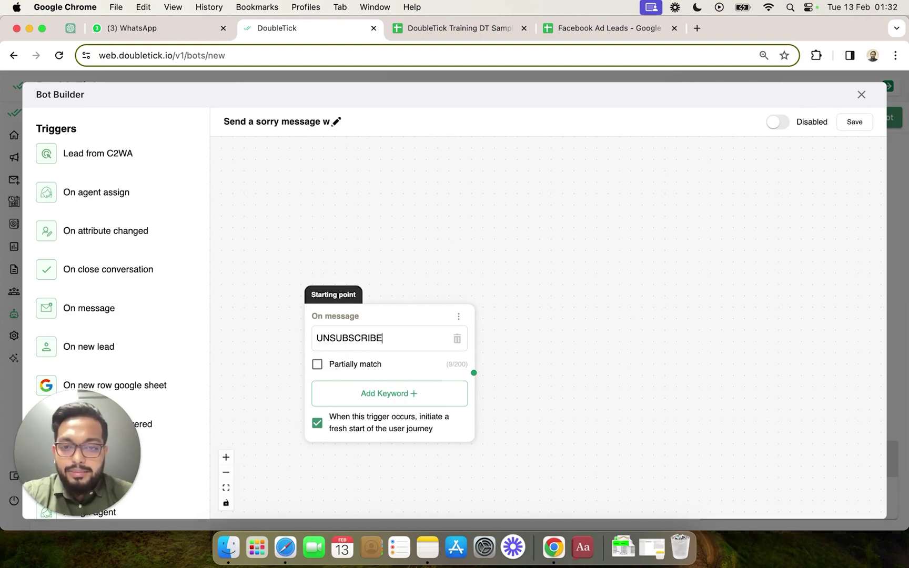
{"action": "key", "text": "Caps_Lock"}
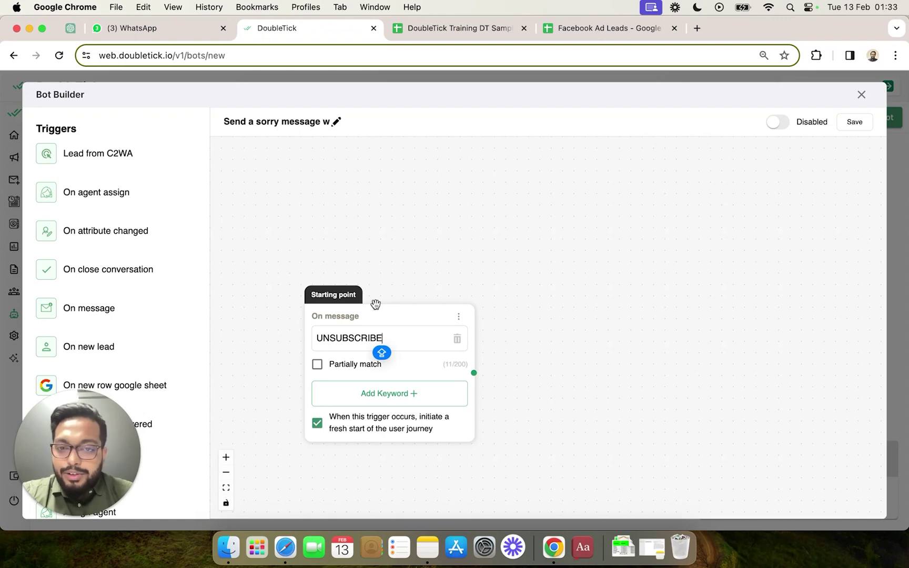
{"action": "left_click_drag", "start_coordinate": [457, 319], "coordinate": [458, 319]}
{"action": "left_click", "coordinate": [459, 317]}
{"action": "left_click", "coordinate": [473, 357]}
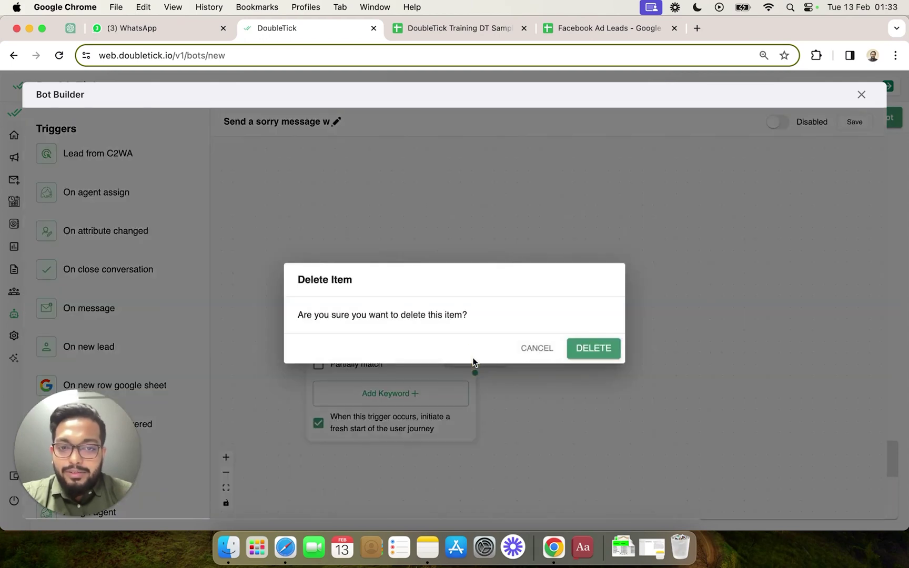
{"action": "left_click", "coordinate": [579, 349]}
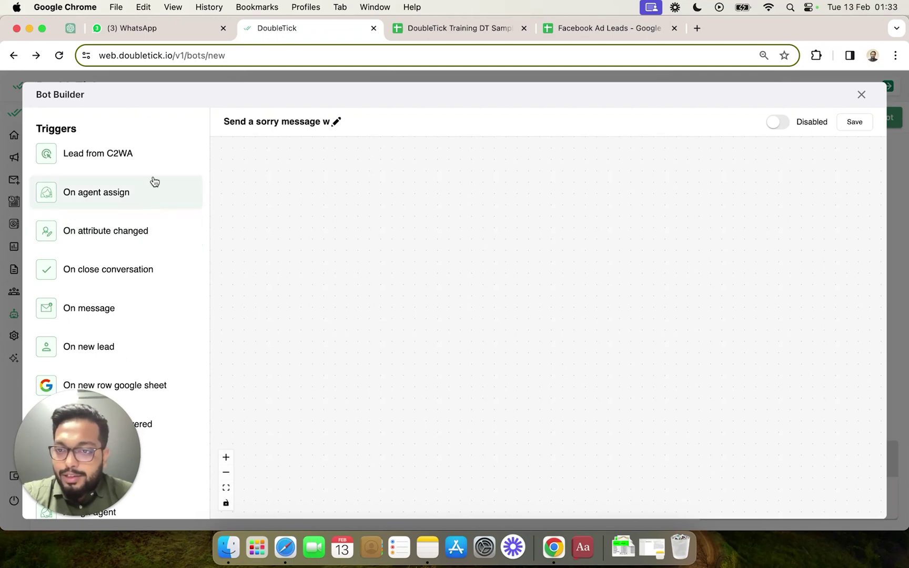
Add an On template delivered trigger and set its template to template1_v11 (en_US).
{"action": "scroll", "coordinate": [153, 310], "scroll_direction": "down", "scroll_amount": 3}
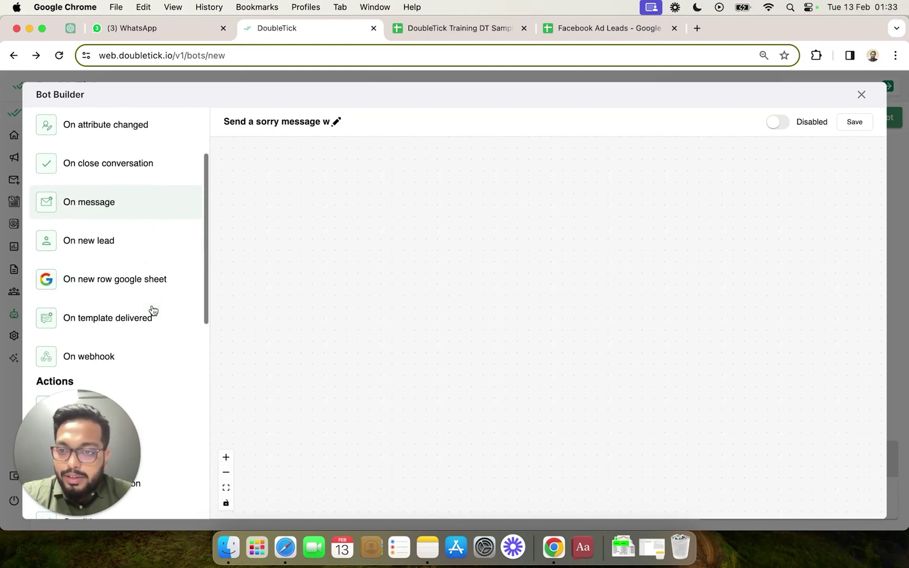
{"action": "left_click_drag", "start_coordinate": [152, 310], "coordinate": [290, 277]}
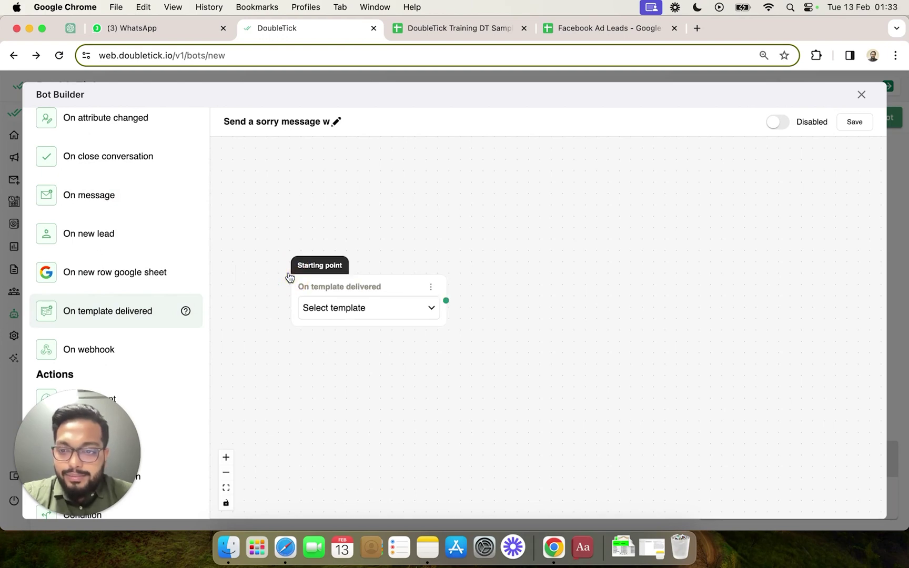
{"action": "left_click", "coordinate": [385, 314]}
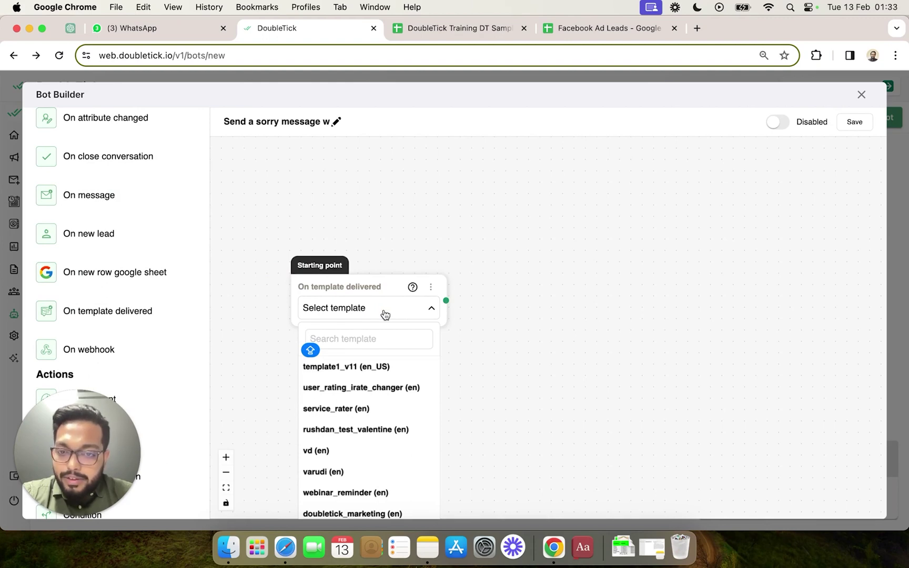
{"action": "mouse_move", "coordinate": [390, 368]}
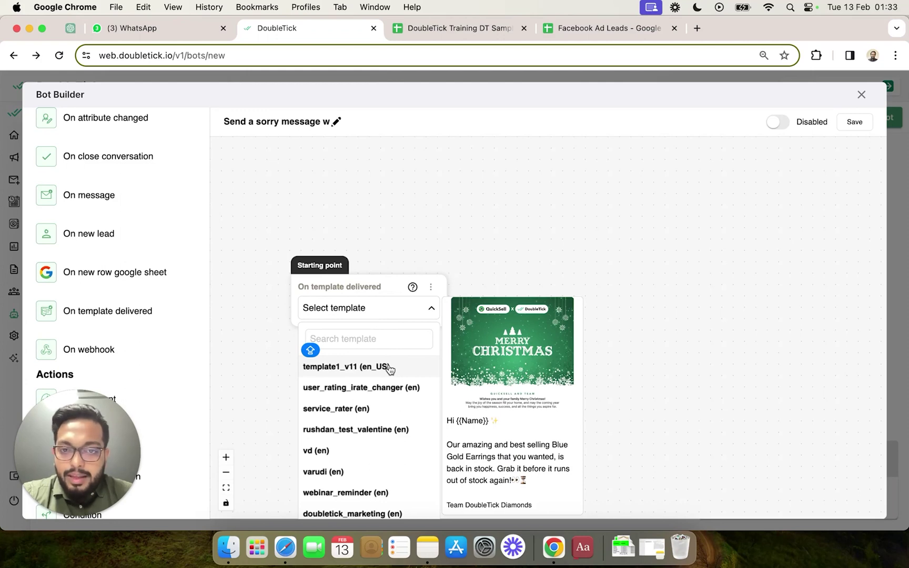
{"action": "scroll", "coordinate": [273, 390], "scroll_direction": "down", "scroll_amount": 3}
{"action": "left_click_drag", "start_coordinate": [278, 389], "coordinate": [236, 276]}
{"action": "mouse_move", "coordinate": [289, 261]}
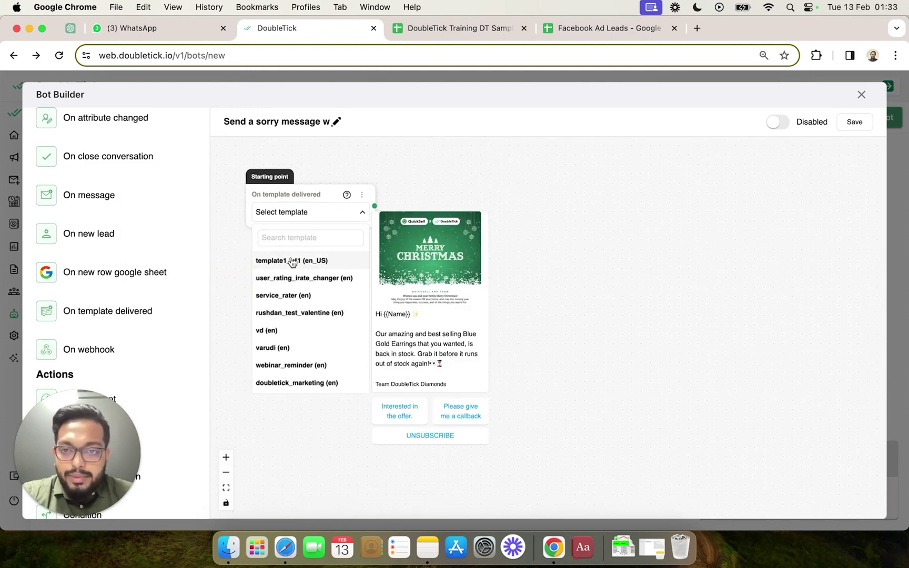
{"action": "left_click", "coordinate": [325, 262]}
Pan and scroll the canvas to reveal the trigger's reply buttons, including UNSUBSCRIBE.
{"action": "scroll", "coordinate": [420, 437], "scroll_direction": "down", "scroll_amount": 2}
{"action": "left_click_drag", "start_coordinate": [422, 422], "coordinate": [399, 388]}
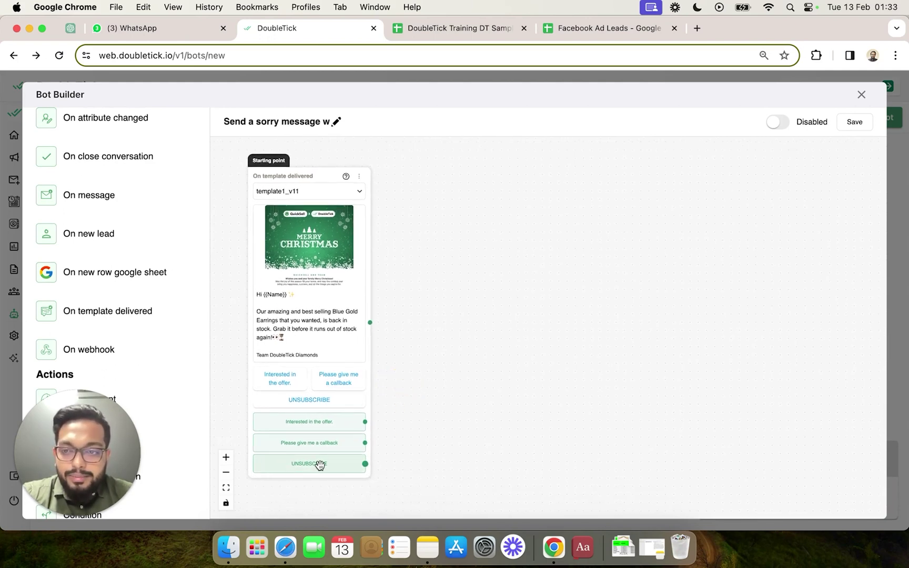
{"action": "scroll", "coordinate": [199, 365], "scroll_direction": "down", "scroll_amount": 5}
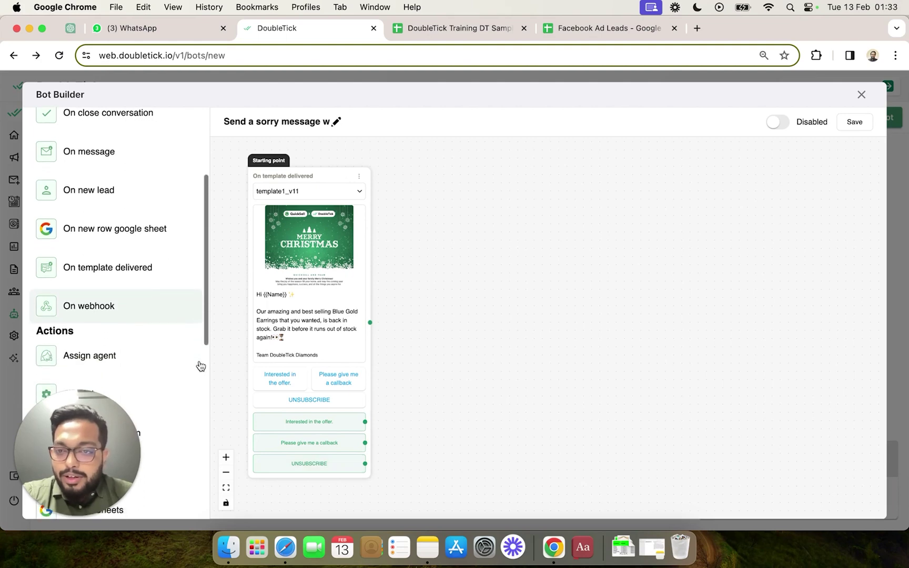
{"action": "scroll", "coordinate": [200, 365], "scroll_direction": "down", "scroll_amount": 1}
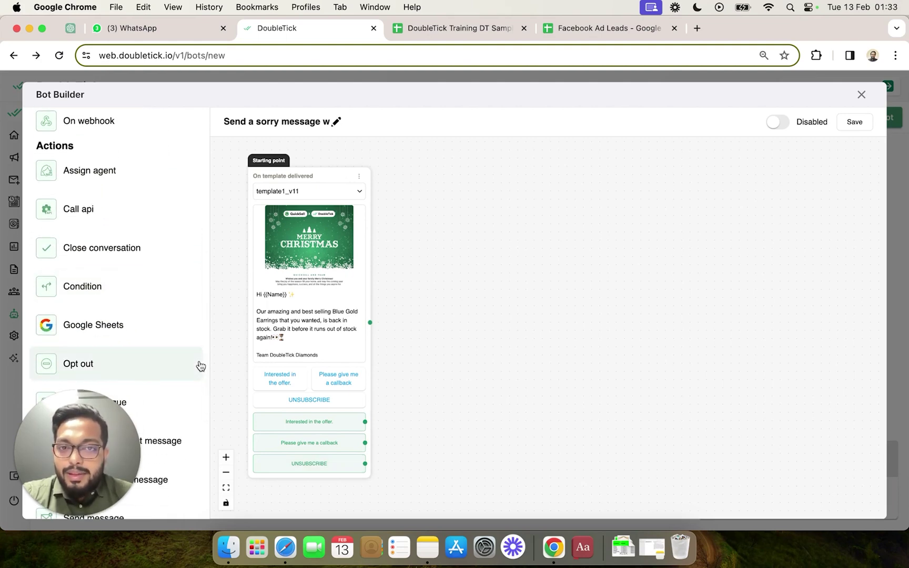
{"action": "scroll", "coordinate": [200, 365], "scroll_direction": "down", "scroll_amount": 1}
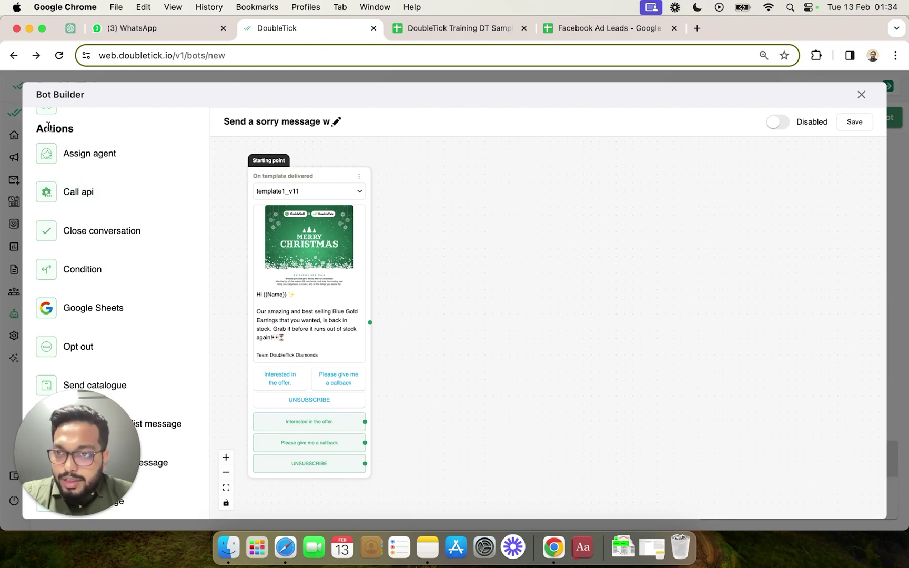
{"action": "scroll", "coordinate": [128, 347], "scroll_direction": "down", "scroll_amount": 3}
{"action": "scroll", "coordinate": [128, 347], "scroll_direction": "down", "scroll_amount": 5}
Link UNSUBSCRIBE to the Send message node and type the 'We are really sorry' unsubscribe confirmation.
{"action": "left_click_drag", "start_coordinate": [102, 350], "coordinate": [466, 361]}
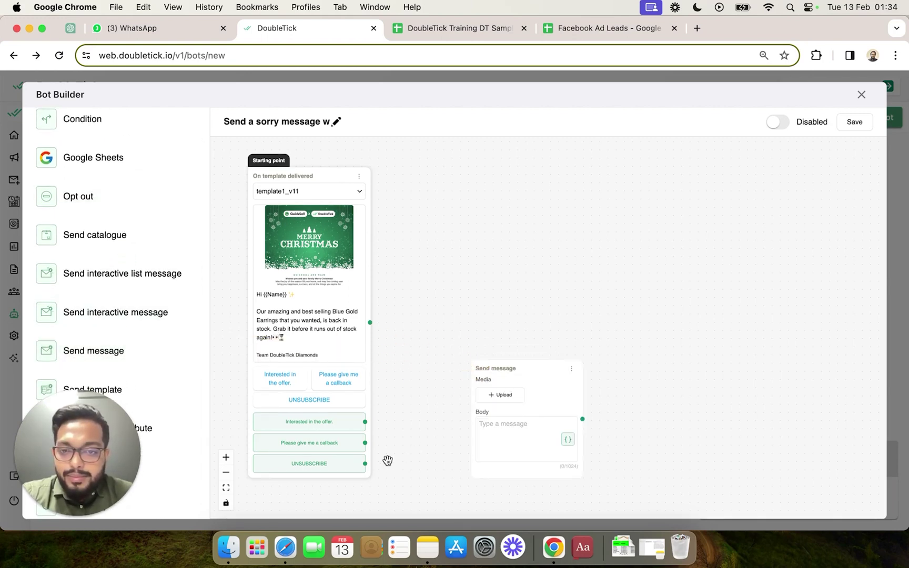
{"action": "left_click_drag", "start_coordinate": [365, 464], "coordinate": [489, 444]}
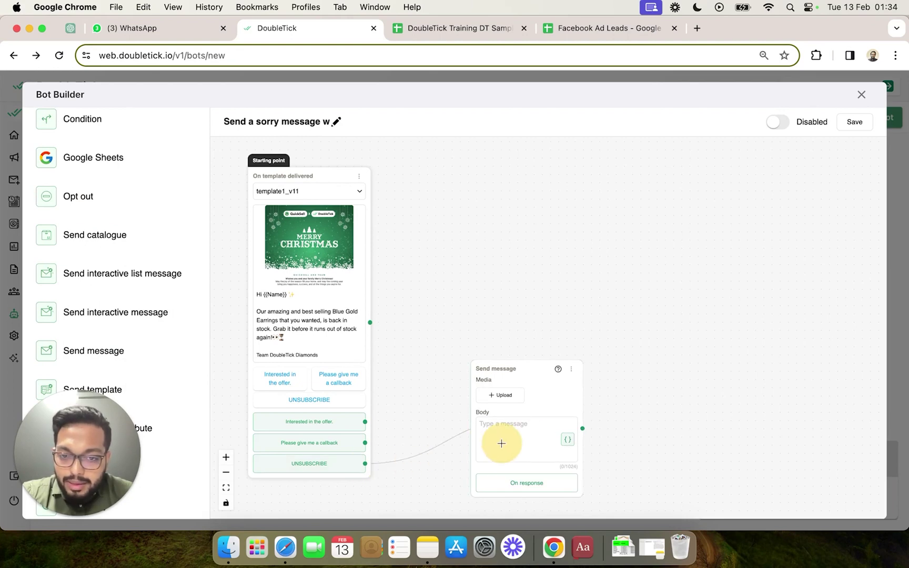
{"action": "left_click", "coordinate": [515, 436]}
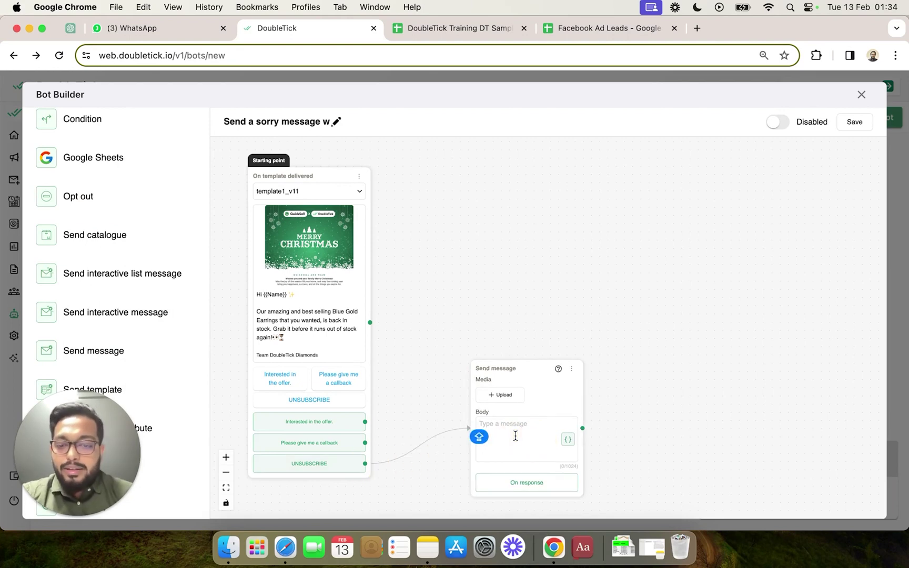
{"action": "type", "text": "WE AR"}
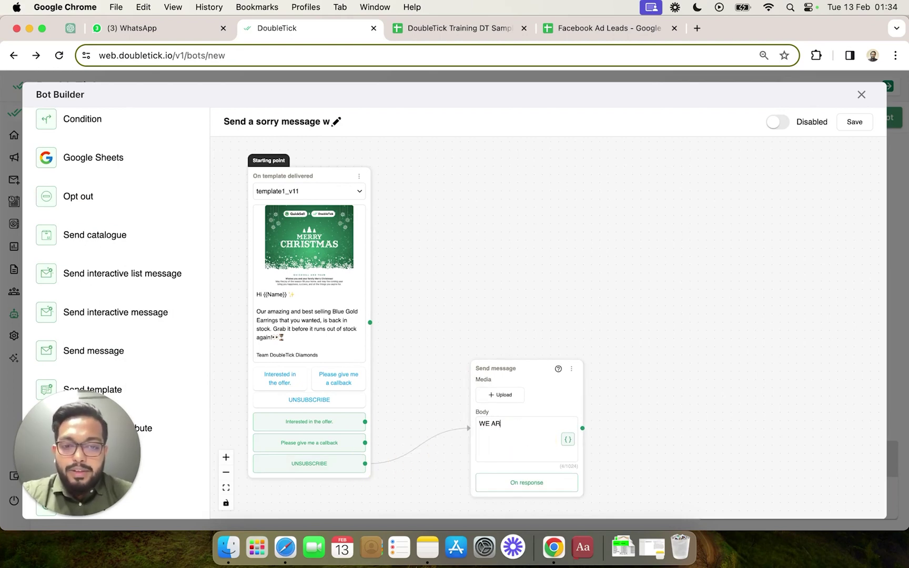
{"action": "type", "text": "E REALLY"}
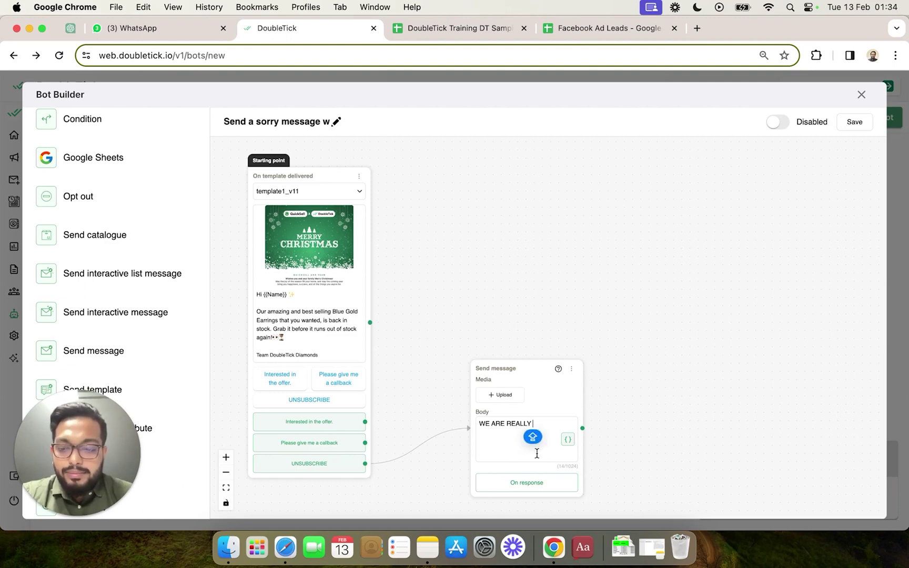
{"action": "key", "text": "BackSpace"}
{"action": "key", "text": "BackSpace"}
{"action": "key", "text": "BackSpace"}
{"action": "key", "text": "BackSpace"}
{"action": "key", "text": "BackSpace"}
{"action": "key", "text": "BackSpace"}
{"action": "key", "text": "BackSpace"}
{"action": "key", "text": "BackSpace"}
{"action": "key", "text": "BackSpace"}
{"action": "key", "text": "BackSpace"}
{"action": "key", "text": "BackSpace"}
{"action": "key", "text": "BackSpace"}
{"action": "key", "text": "BackSpace"}
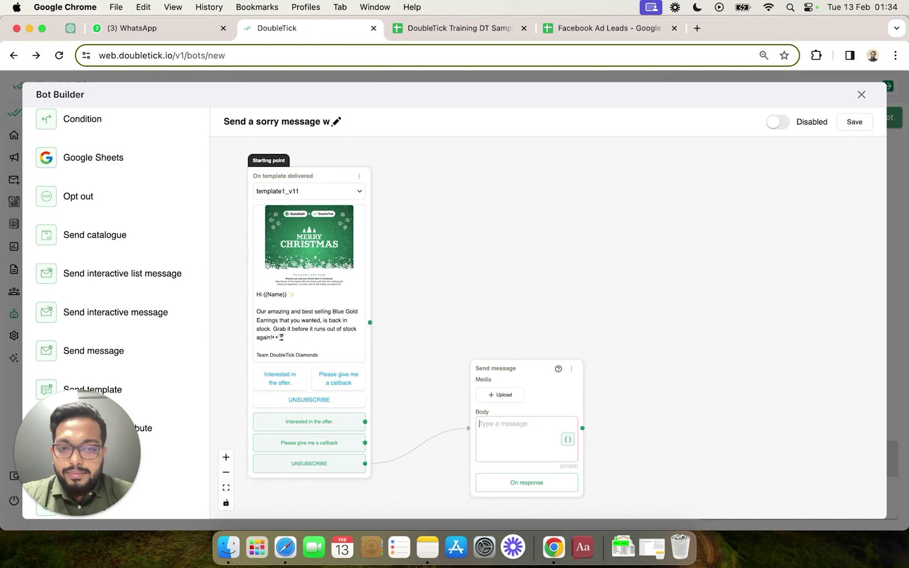
{"action": "type", "text": "We a"}
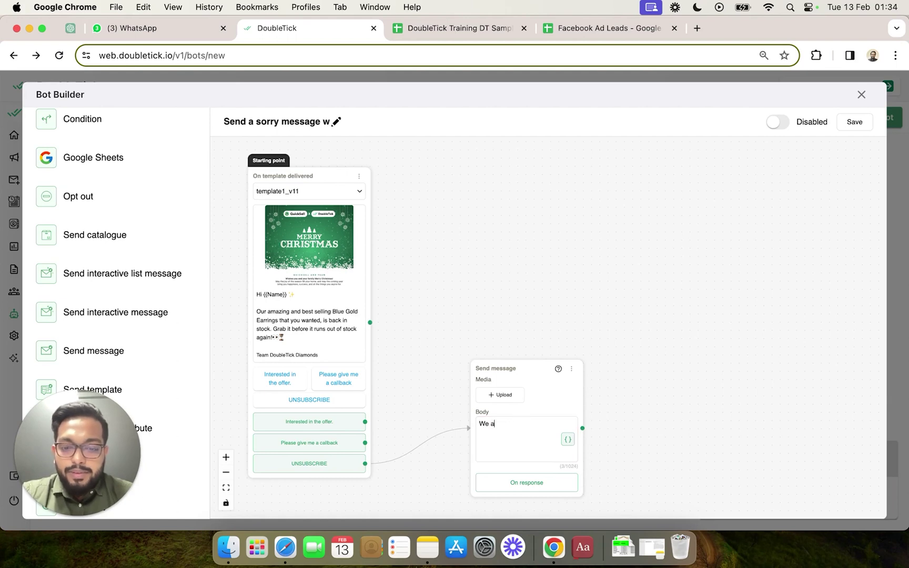
{"action": "type", "text": "re really "}
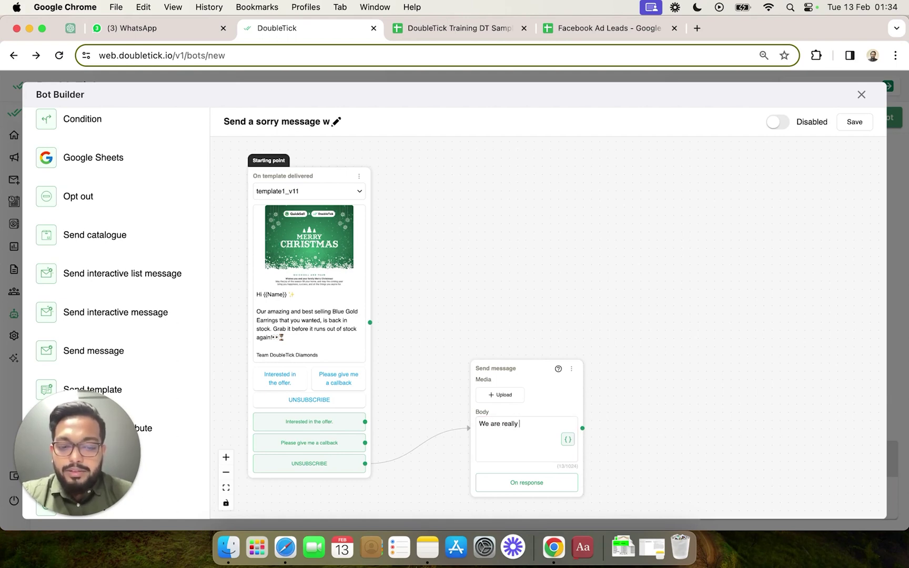
{"action": "type", "text": "sorry to bothe"}
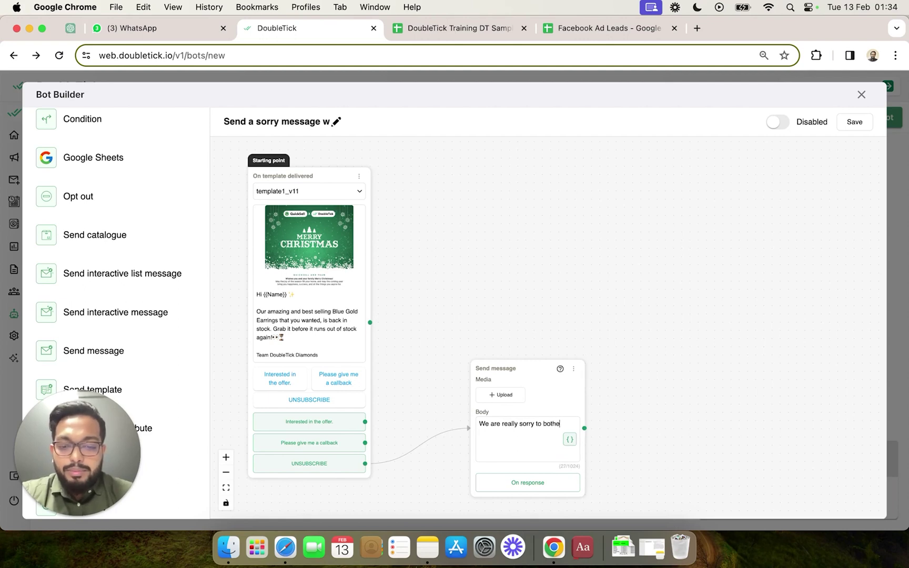
{"action": "type", "text": "r you. We "}
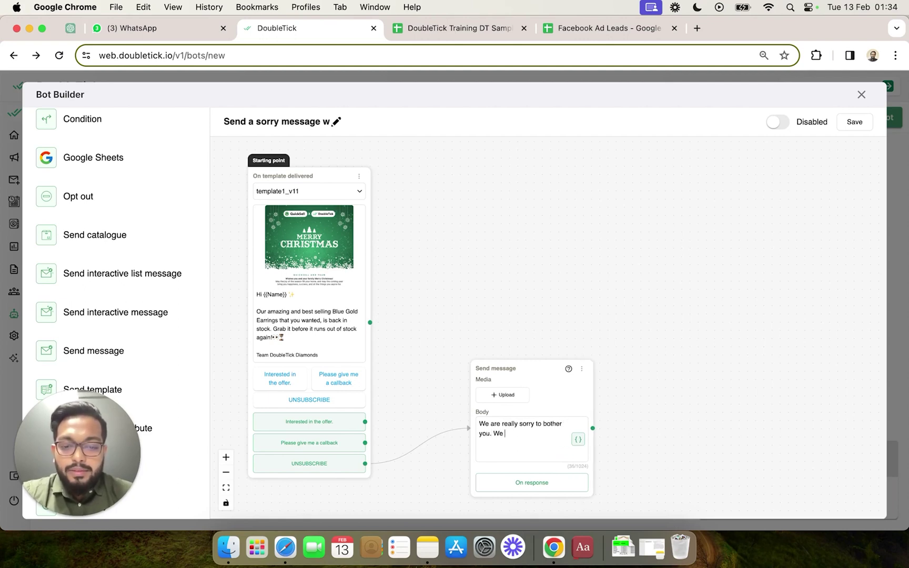
{"action": "type", "text": "have unsubscribed you f"}
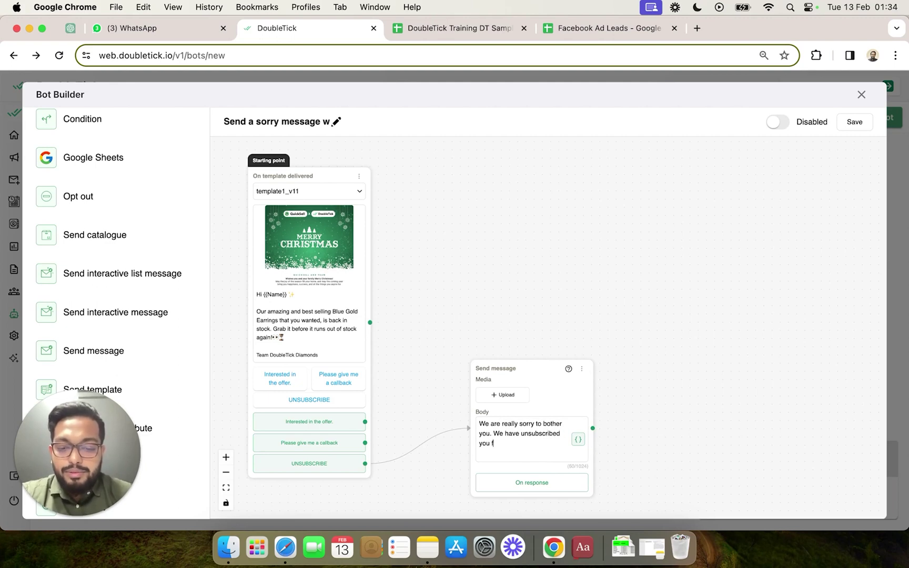
{"action": "type", "text": "rom any fut"}
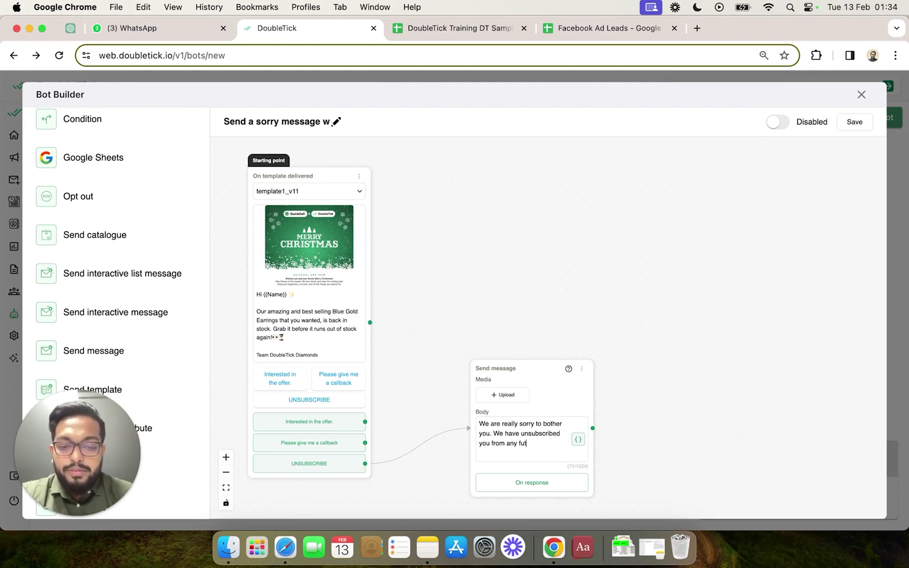
{"action": "type", "text": "ure communicat"}
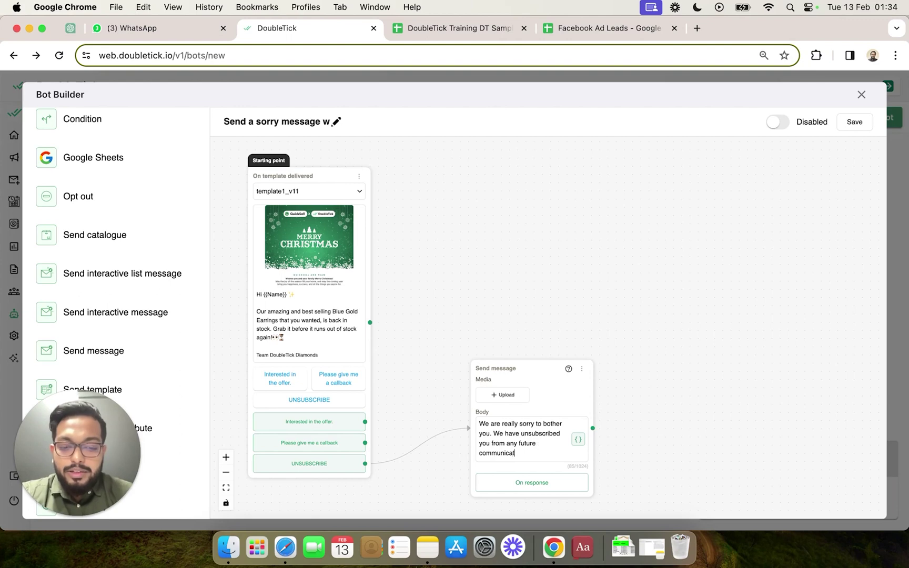
{"action": "type", "text": "ion."}
Add a paragraph inviting the customer to reply on this chat, then move the node higher.
{"action": "key", "text": "Return"}
{"action": "key", "text": "Return"}
{"action": "type", "text": "In case you want us to commu"}
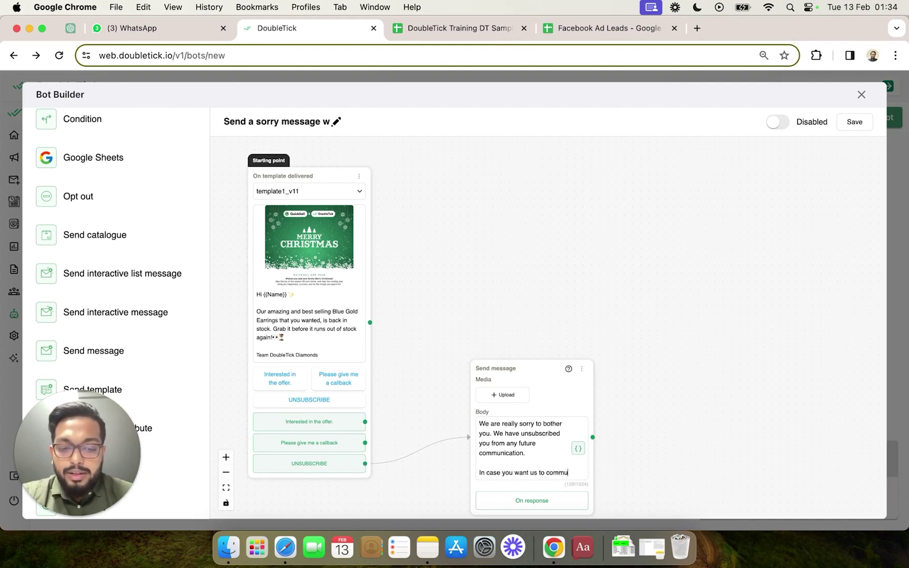
{"action": "type", "text": "nicate, you can reply on this chat and we are here to responsd back to you."}
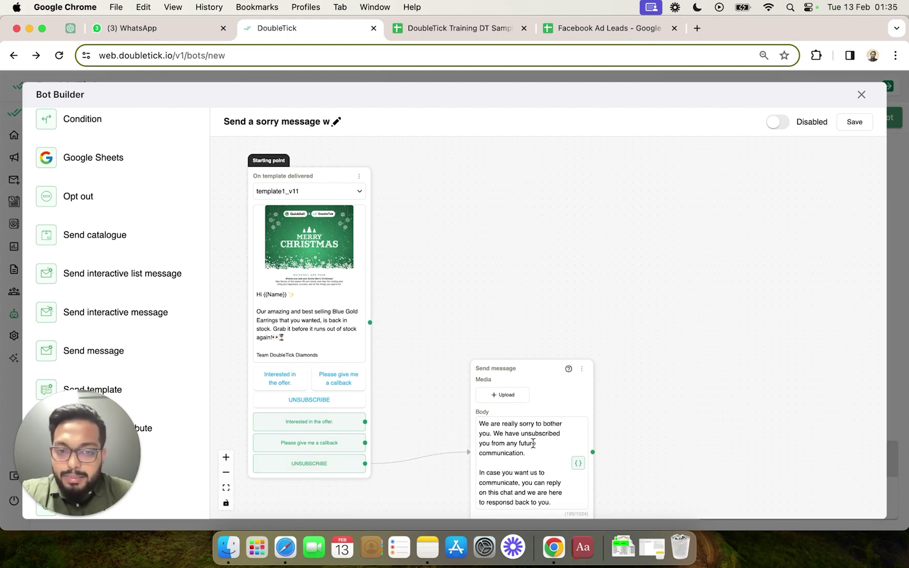
{"action": "left_click_drag", "start_coordinate": [536, 366], "coordinate": [532, 288]}
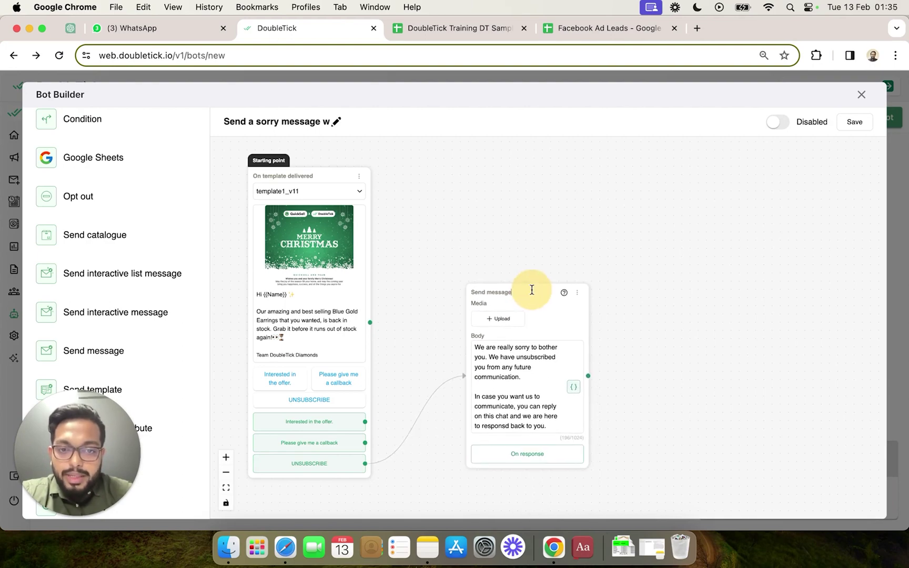
{"action": "scroll", "coordinate": [618, 360], "scroll_direction": "up", "scroll_amount": 3}
{"action": "scroll", "coordinate": [618, 359], "scroll_direction": "up", "scroll_amount": 1}
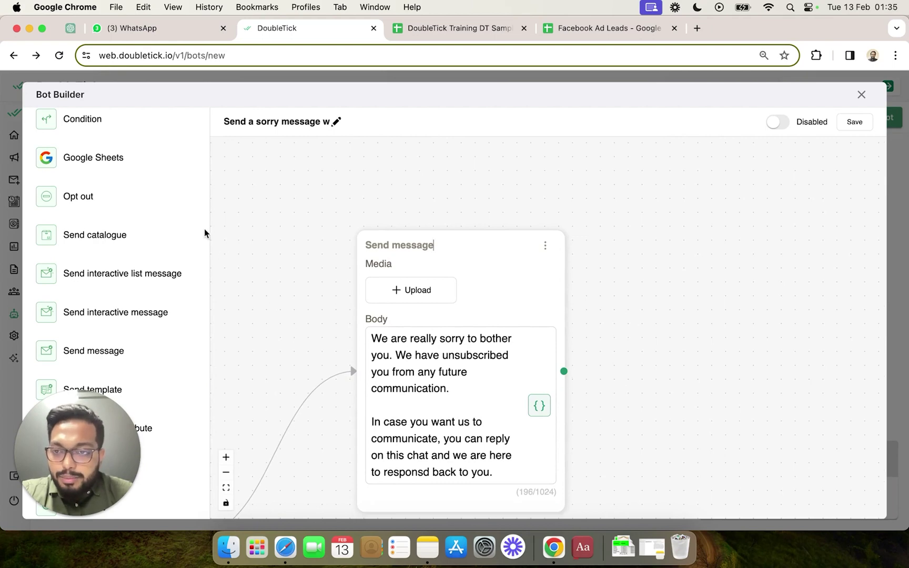
{"action": "scroll", "coordinate": [130, 237], "scroll_direction": "up", "scroll_amount": 5}
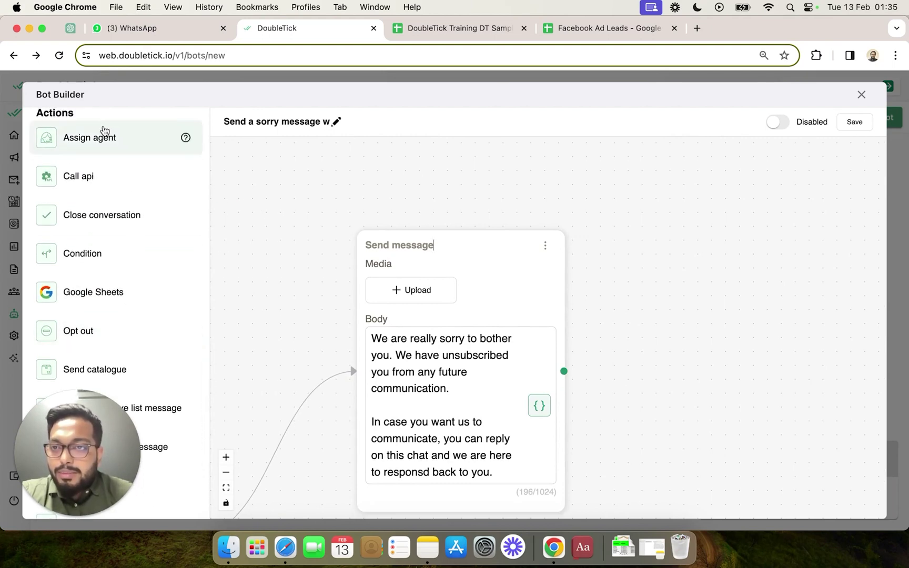
Place an Opt out action right of the apology message and connect the message to it.
{"action": "left_click_drag", "start_coordinate": [73, 340], "coordinate": [654, 285]}
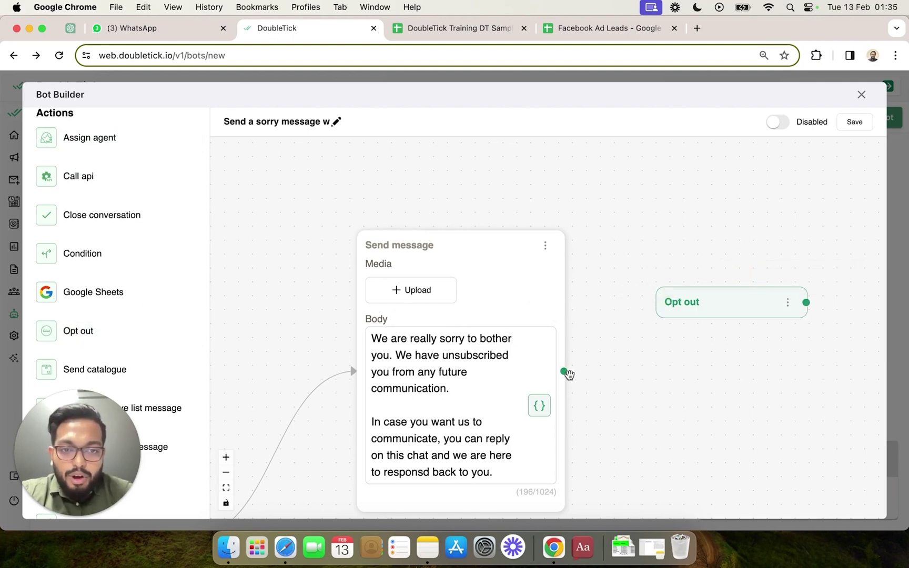
{"action": "left_click_drag", "start_coordinate": [564, 386], "coordinate": [673, 310]}
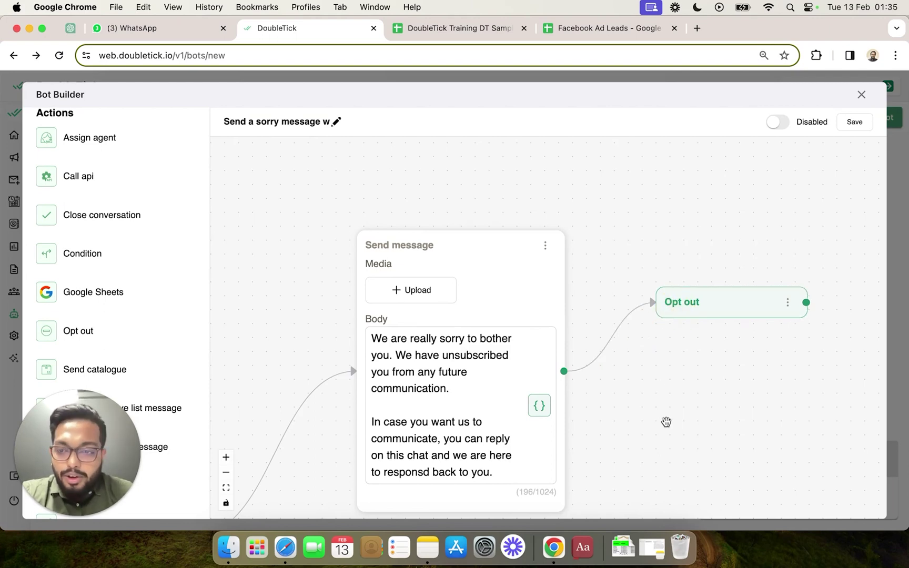
{"action": "scroll", "coordinate": [666, 421], "scroll_direction": "down", "scroll_amount": 2}
{"action": "left_click", "coordinate": [770, 321]}
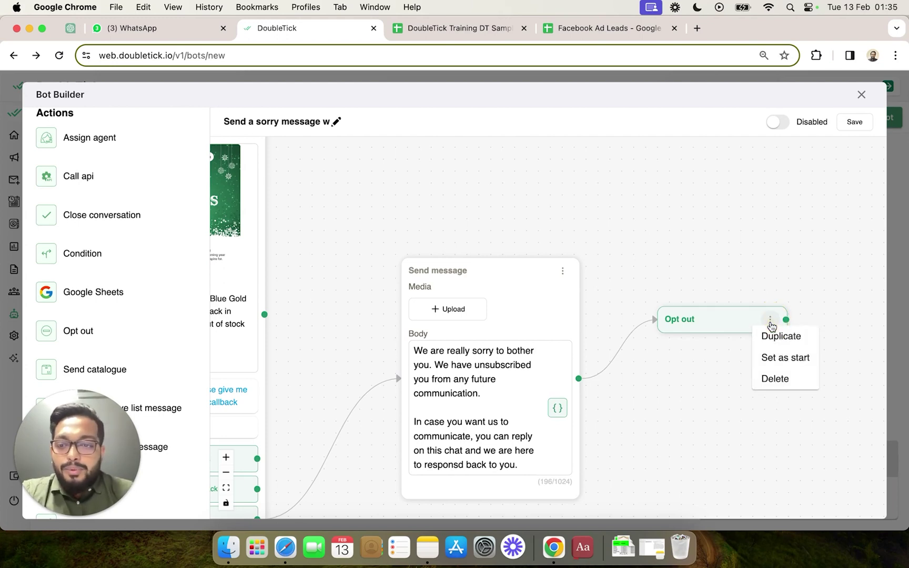
{"action": "left_click", "coordinate": [656, 424]}
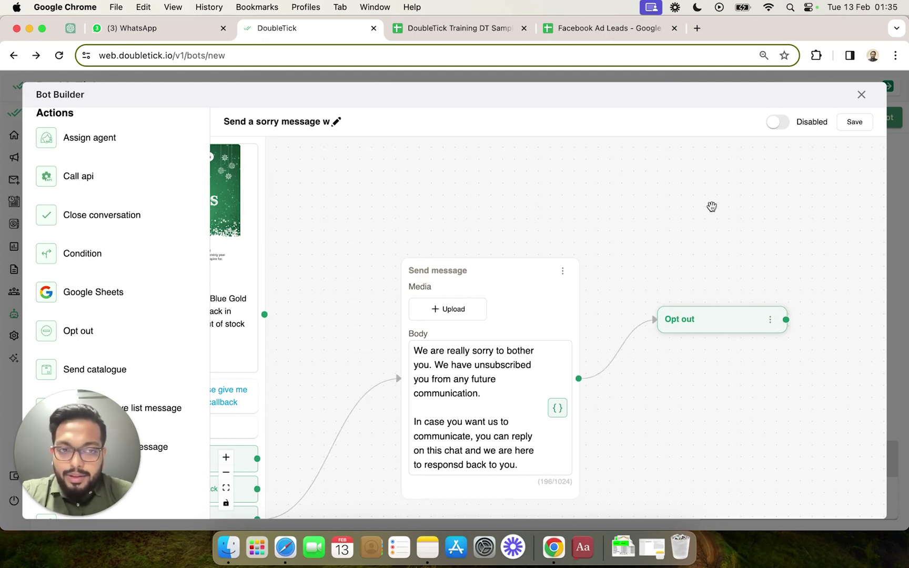
{"action": "left_click_drag", "start_coordinate": [639, 261], "coordinate": [687, 237]}
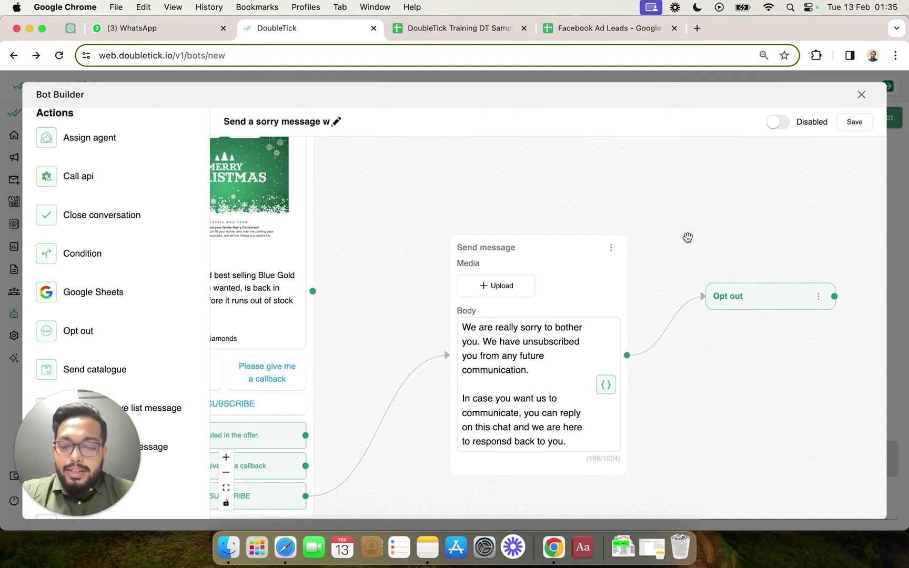
Save the bot, switch it from Disabled to Enabled, save again, and close the Bot Builder.
{"action": "left_click", "coordinate": [854, 122]}
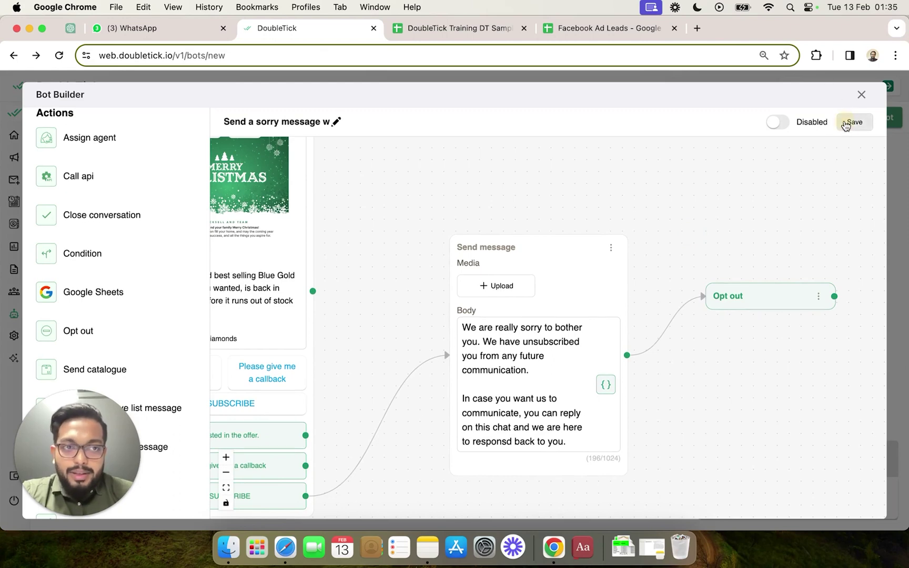
{"action": "left_click", "coordinate": [781, 126]}
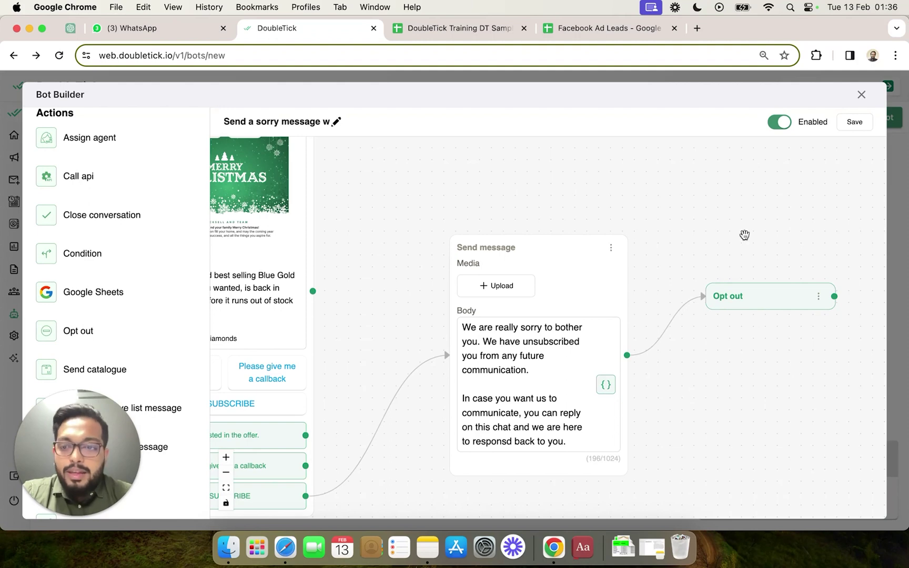
{"action": "left_click", "coordinate": [854, 122]}
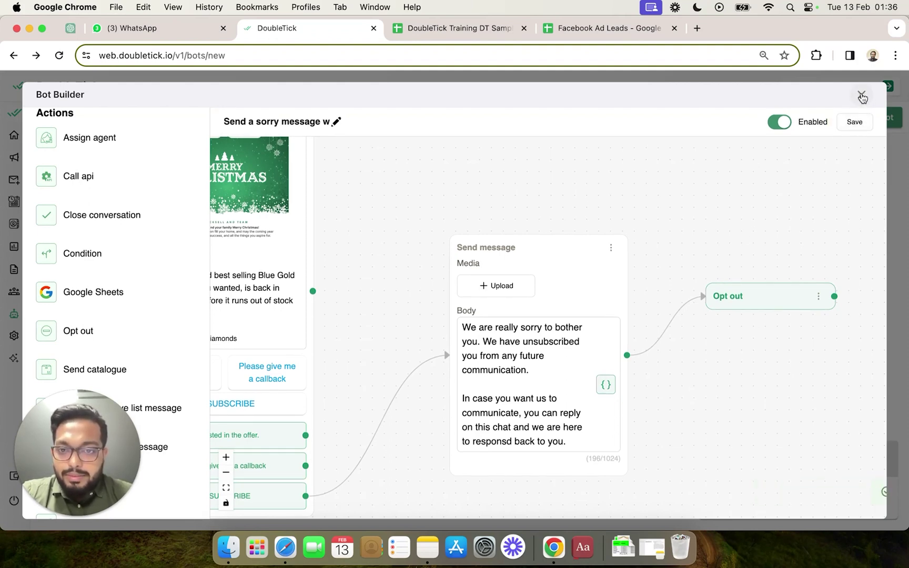
{"action": "left_click", "coordinate": [861, 95]}
Send template1_v11 to the top inbox customer, filling the name variable with the customer's name.
{"action": "left_click", "coordinate": [37, 135]}
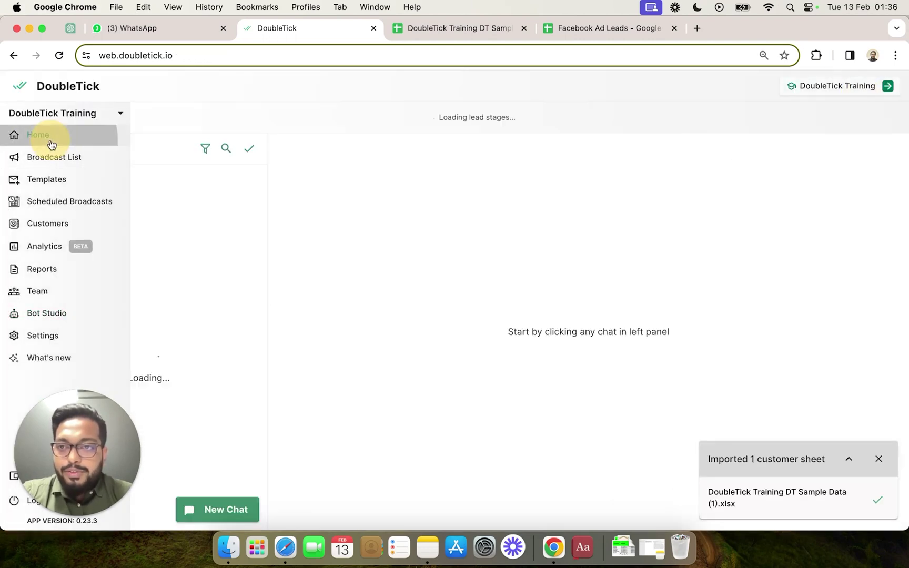
{"action": "left_click", "coordinate": [176, 198]}
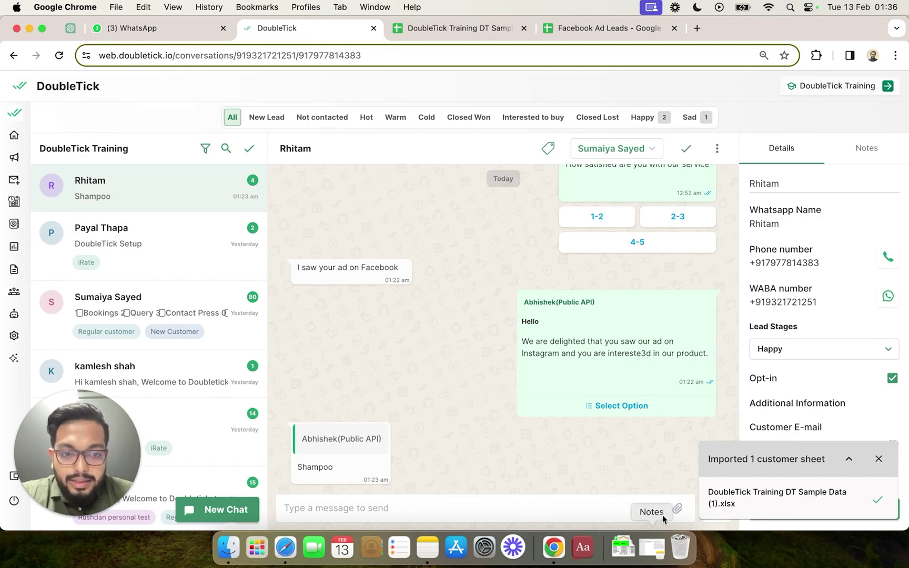
{"action": "left_click", "coordinate": [679, 513]}
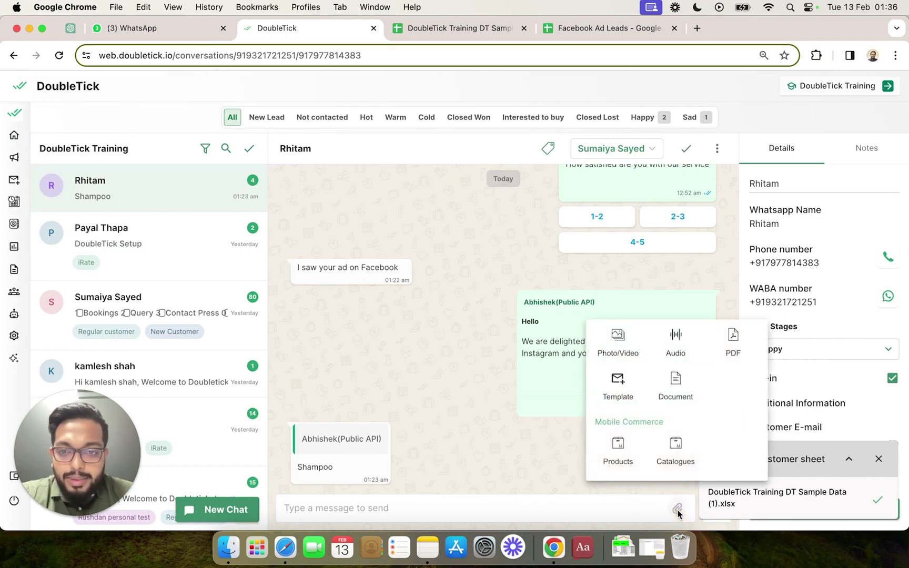
{"action": "left_click", "coordinate": [615, 387]}
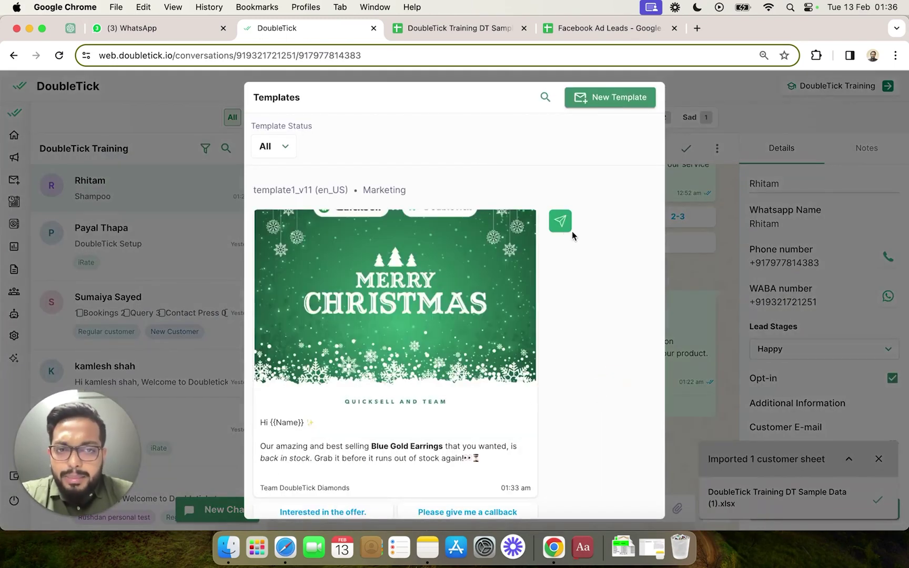
{"action": "left_click", "coordinate": [560, 221]}
{"action": "left_click", "coordinate": [489, 427]}
{"action": "type", "text": "Rhitam"}
{"action": "left_click", "coordinate": [559, 497]}
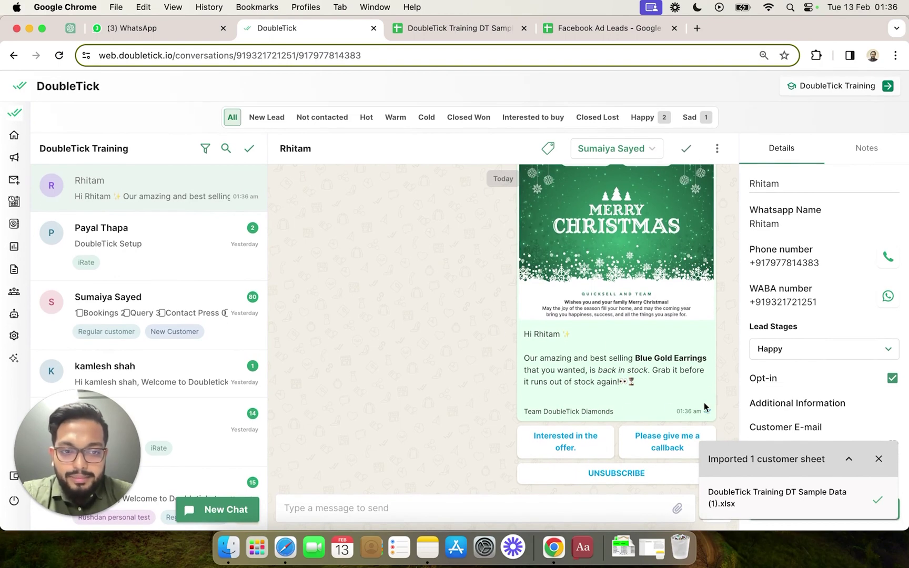
View the delivery info for the sent template1_v11 message.
{"action": "scroll", "coordinate": [726, 260], "scroll_direction": "up", "scroll_amount": 3}
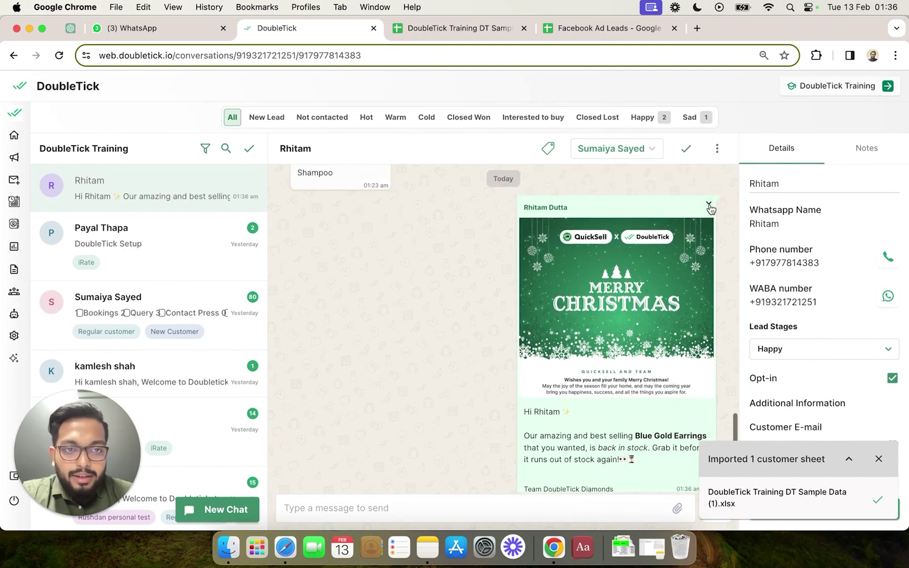
{"action": "left_click", "coordinate": [709, 204]}
{"action": "left_click", "coordinate": [709, 224]}
{"action": "scroll", "coordinate": [805, 400], "scroll_direction": "down", "scroll_amount": 3}
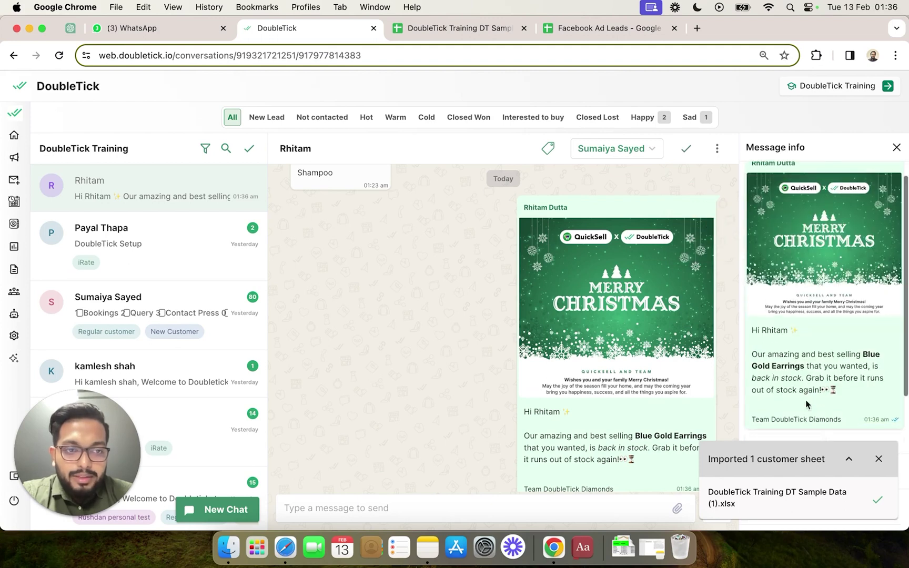
Dismiss the import notification and Message info, confirm Opt-in is ticked, then go to WhatsApp Web.
{"action": "left_click", "coordinate": [878, 459]}
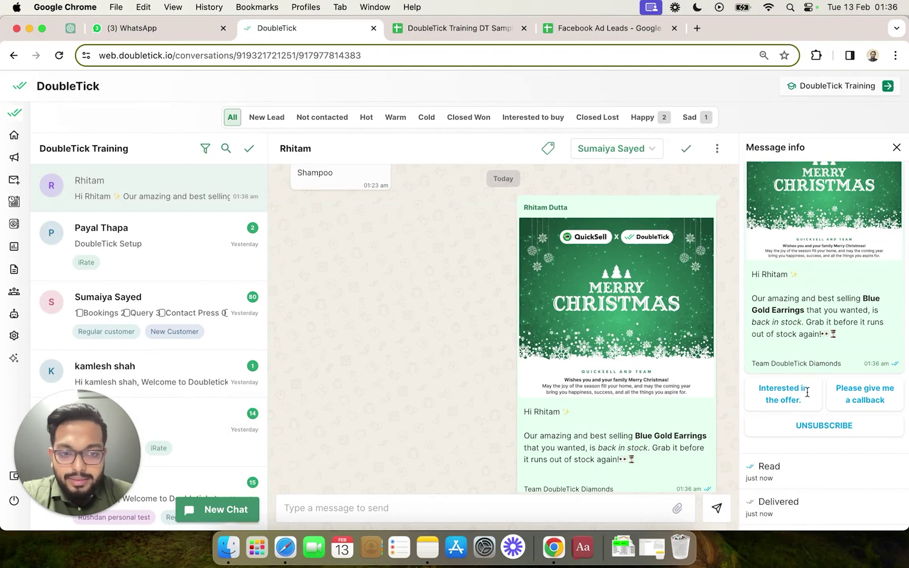
{"action": "scroll", "coordinate": [681, 398], "scroll_direction": "down", "scroll_amount": 3}
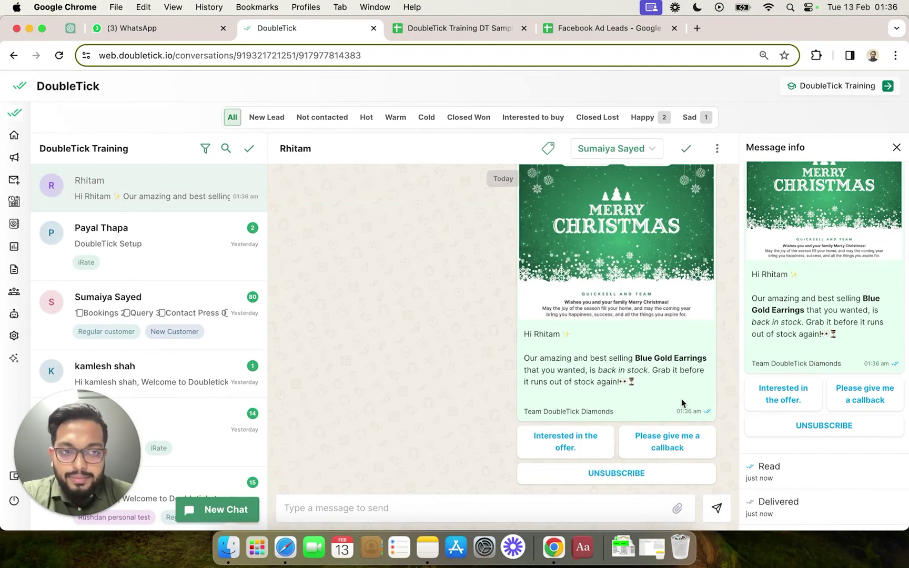
{"action": "left_click", "coordinate": [896, 147]}
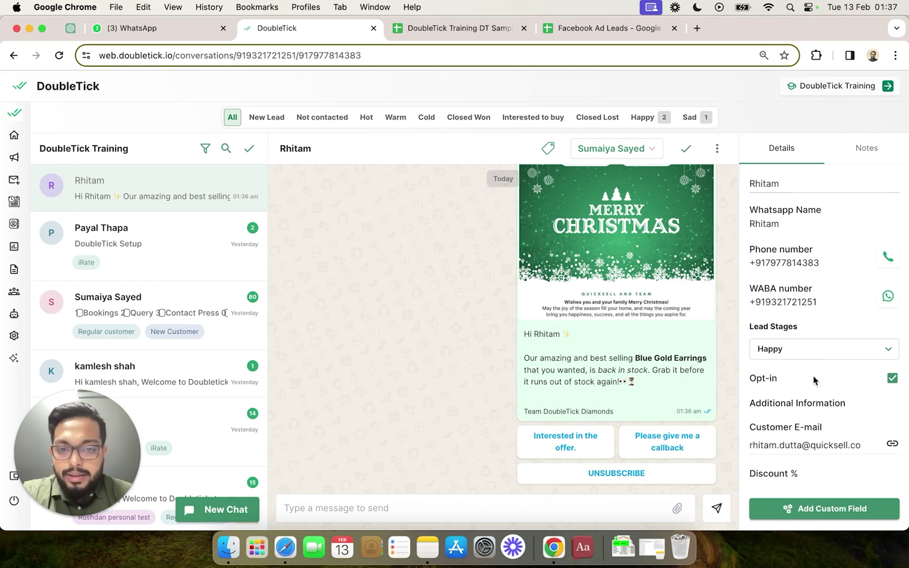
{"action": "left_click", "coordinate": [170, 30]}
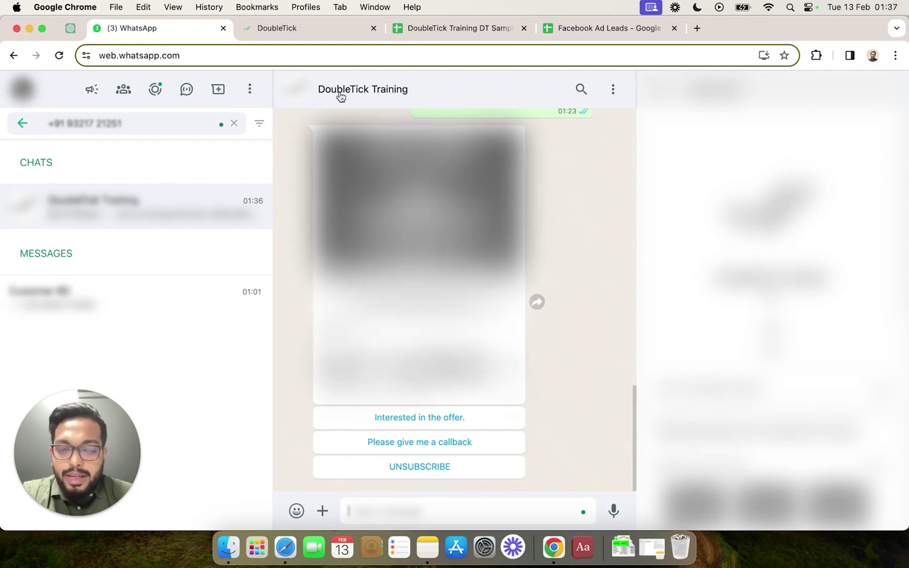
Reply UNSUBSCRIBE to the Christmas offer in WhatsApp Web, then return to DoubleTick.
{"action": "left_click", "coordinate": [339, 95]}
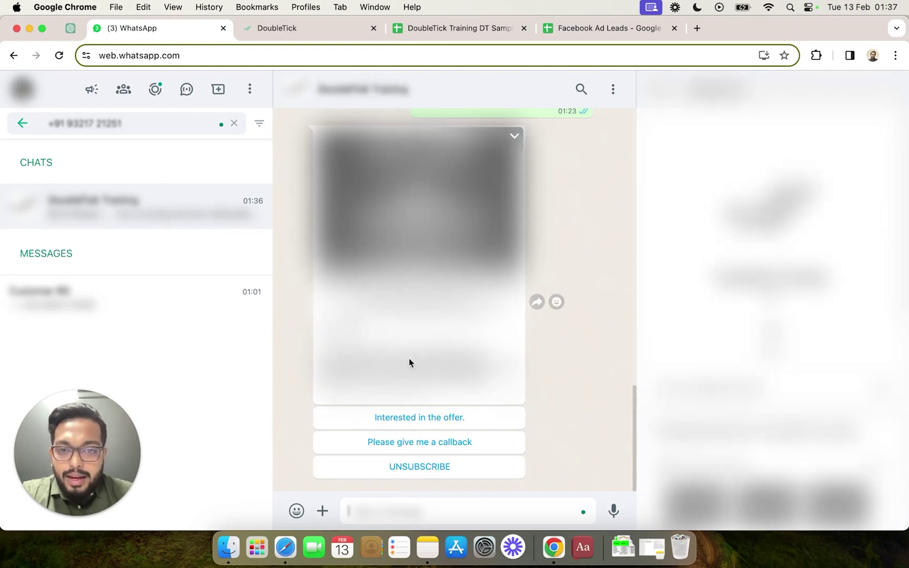
{"action": "left_click", "coordinate": [411, 467]}
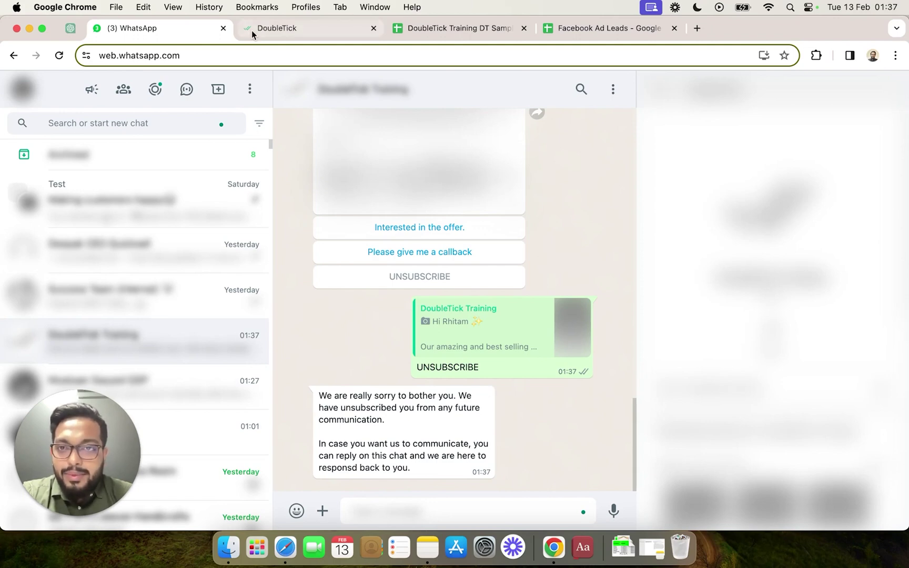
{"action": "left_click", "coordinate": [283, 31]}
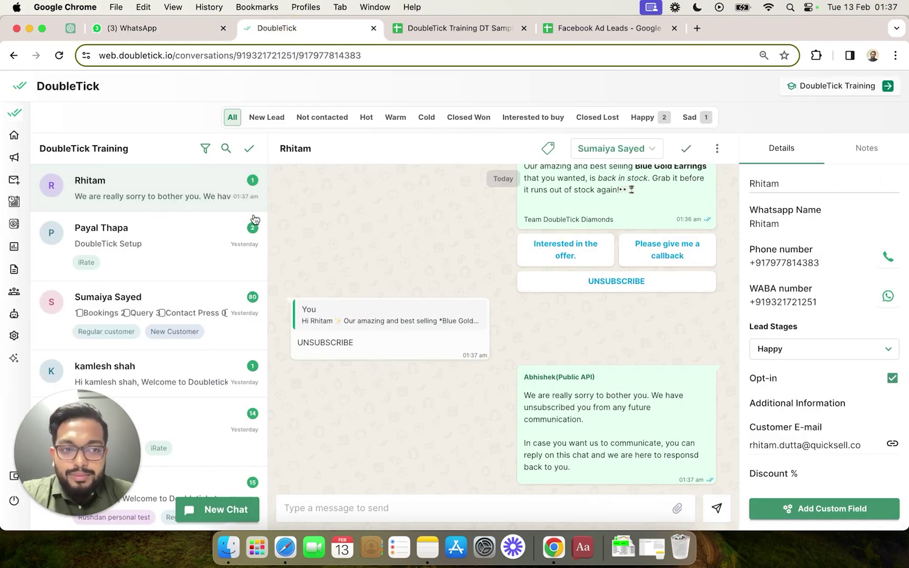
Reload DoubleTick to show Opt-in unticked and bring up the chat's attachment menu.
{"action": "left_click", "coordinate": [58, 55]}
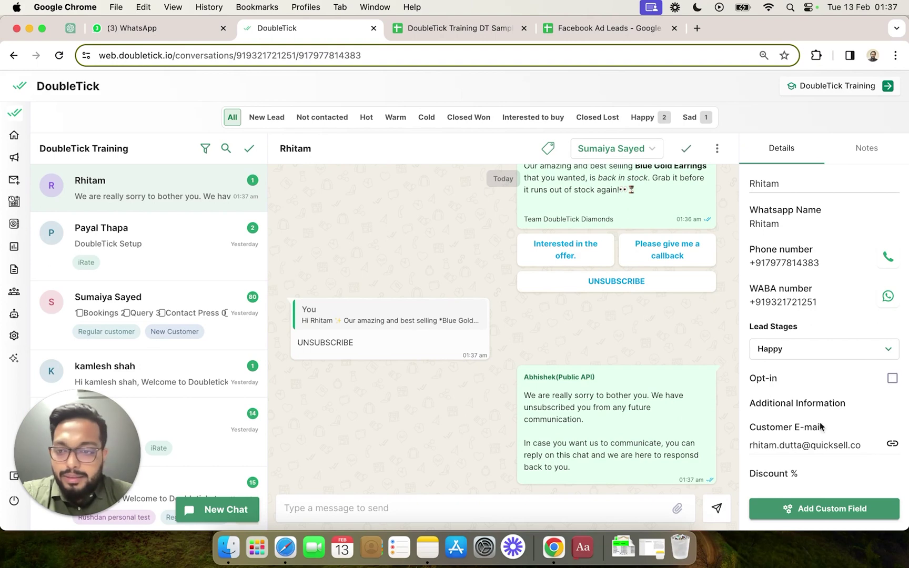
{"action": "left_click", "coordinate": [677, 508]}
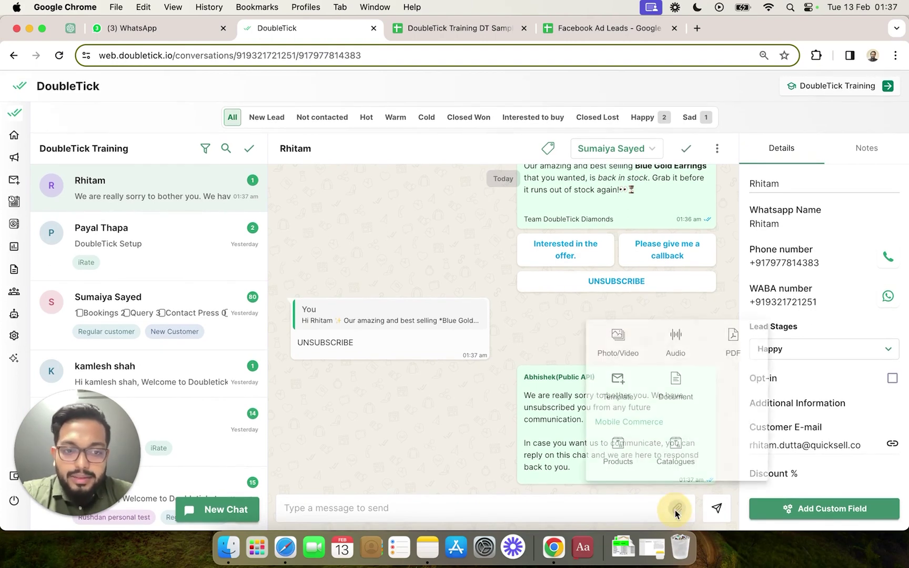
Send the rushdan_test_valentine template to the opted-out customer and check WhatsApp Web for it.
{"action": "left_click", "coordinate": [616, 381]}
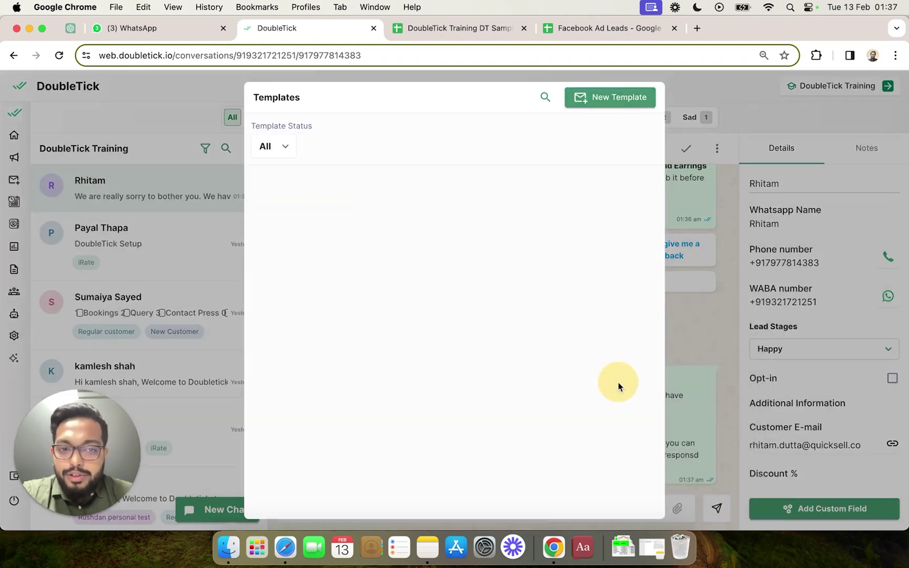
{"action": "scroll", "coordinate": [568, 362], "scroll_direction": "down", "scroll_amount": 2}
{"action": "scroll", "coordinate": [568, 361], "scroll_direction": "down", "scroll_amount": 5}
{"action": "scroll", "coordinate": [568, 361], "scroll_direction": "up", "scroll_amount": 2}
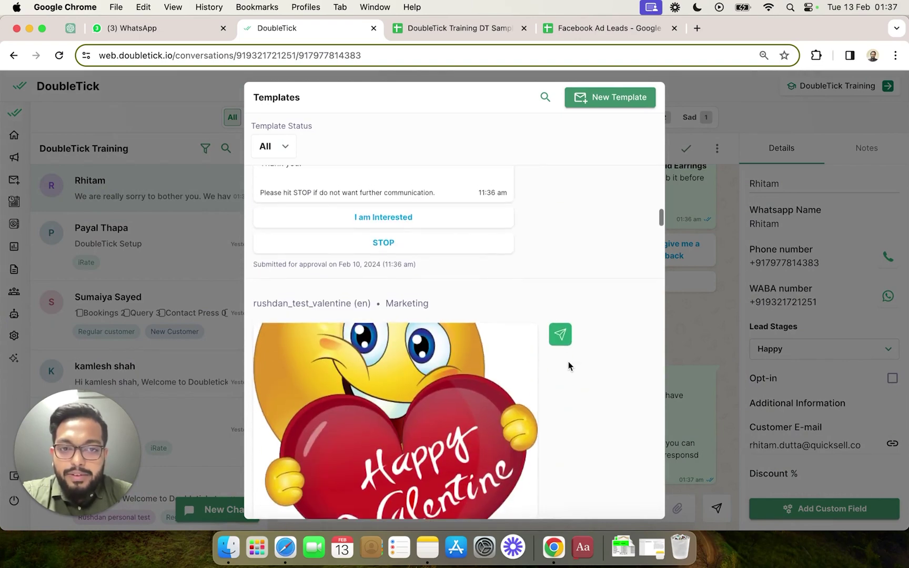
{"action": "left_click", "coordinate": [559, 331]}
{"action": "left_click", "coordinate": [559, 486]}
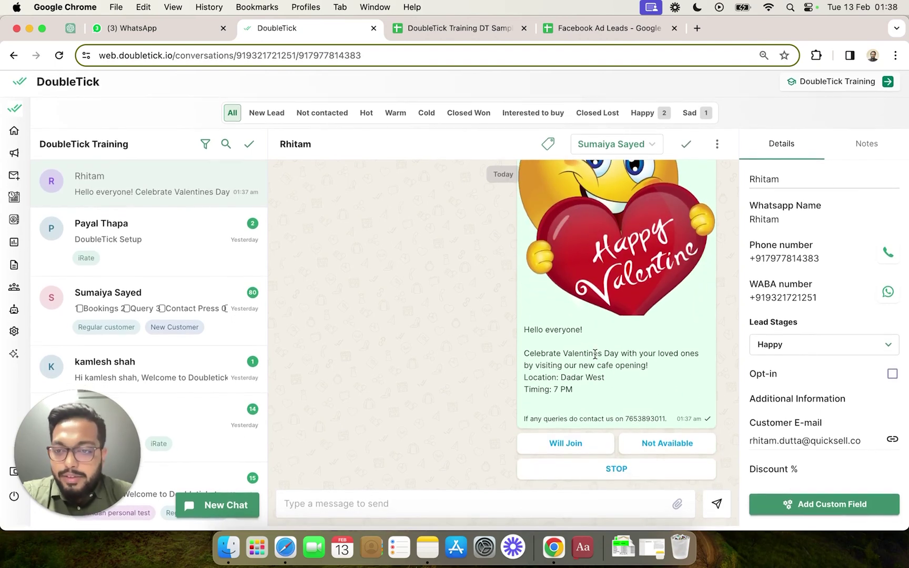
{"action": "left_click", "coordinate": [185, 22]}
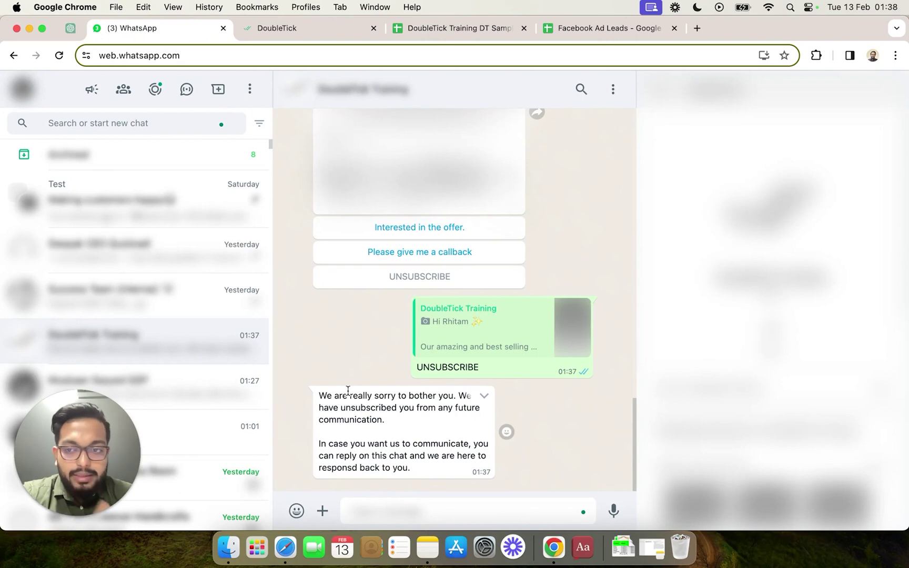
{"action": "left_click", "coordinate": [316, 25]}
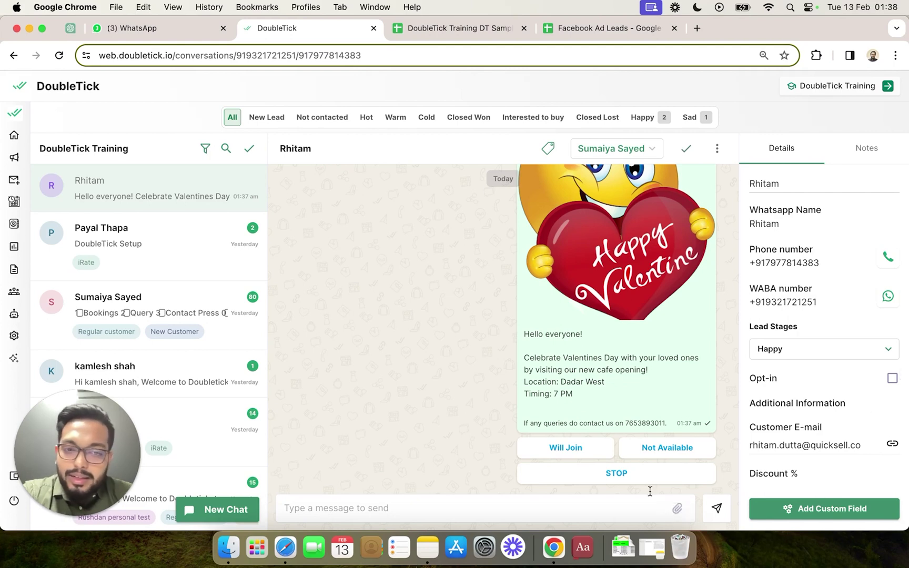
{"action": "left_click", "coordinate": [176, 28]}
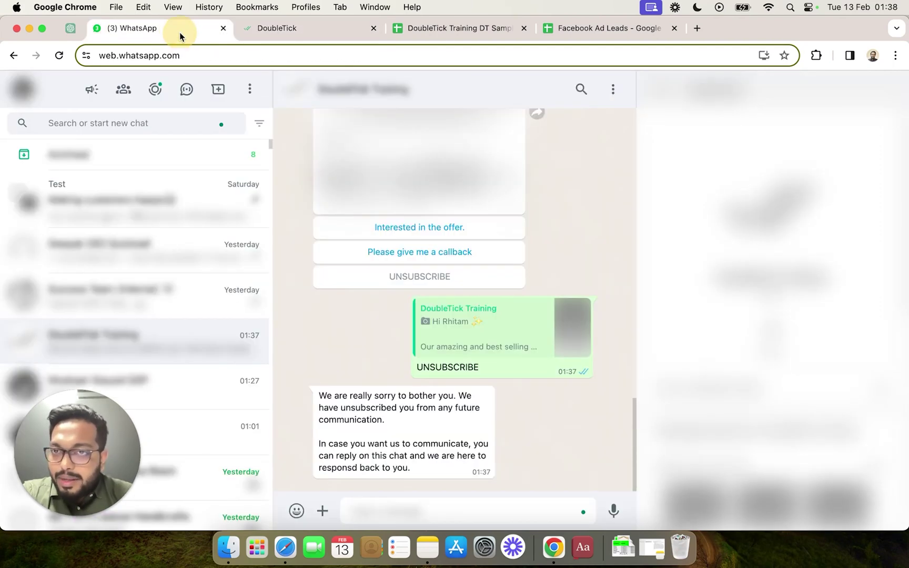
{"action": "left_click", "coordinate": [509, 511]}
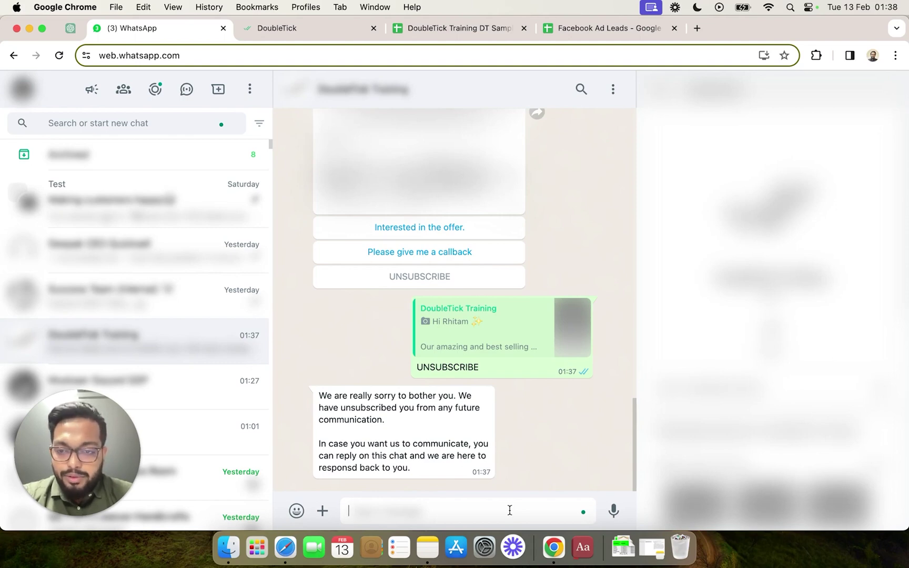
Send 'Hey I need some help...' from WhatsApp Web and view it in the DoubleTick conversation.
{"action": "type", "text": "He"}
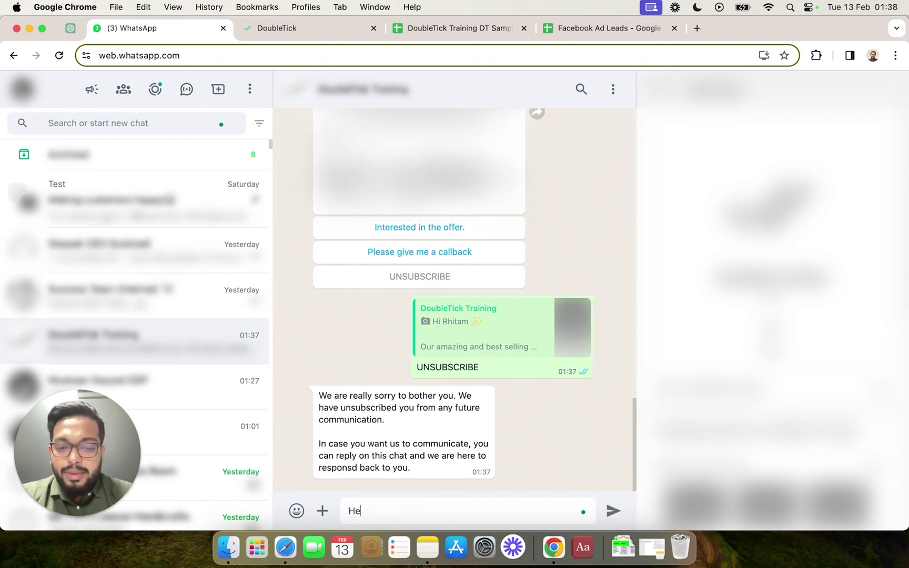
{"action": "type", "text": "y I need s"}
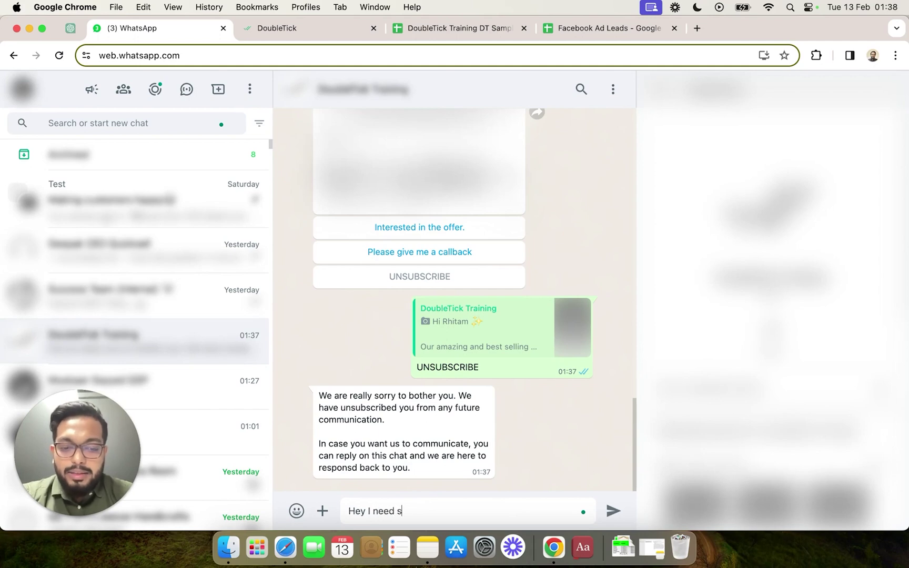
{"action": "type", "text": "ome help..."}
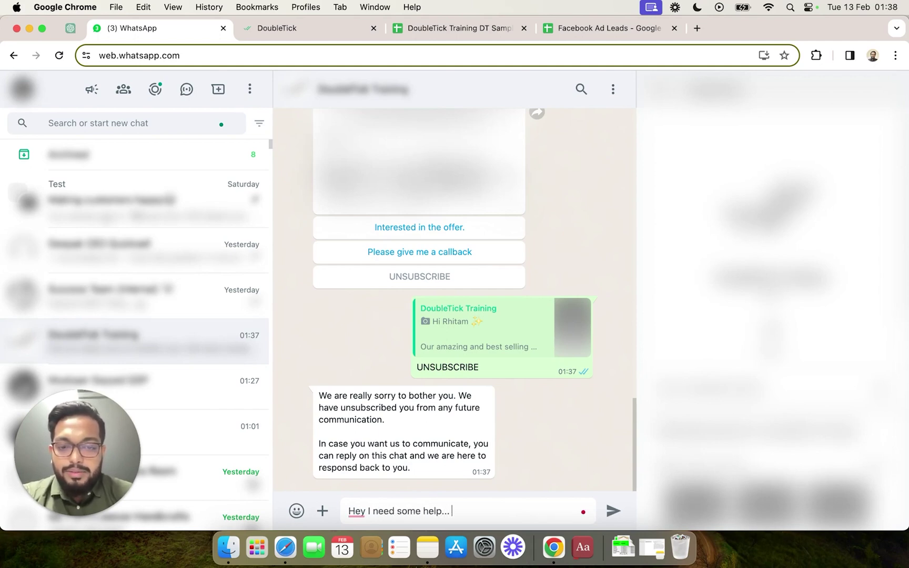
{"action": "key", "text": "Return"}
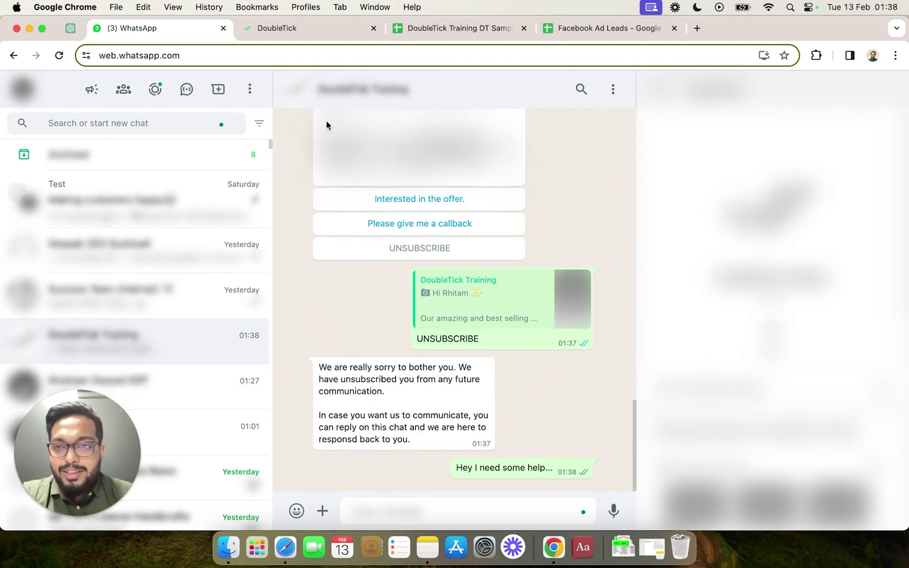
{"action": "left_click", "coordinate": [290, 32]}
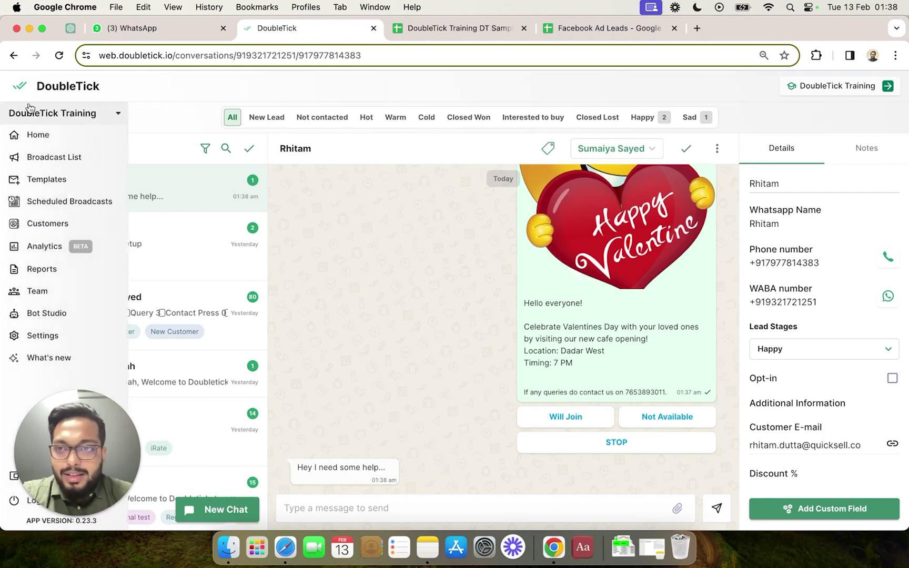
Reload the DoubleTick conversation and confirm Opt-in is ticked again in the contact Details.
{"action": "left_click", "coordinate": [59, 55]}
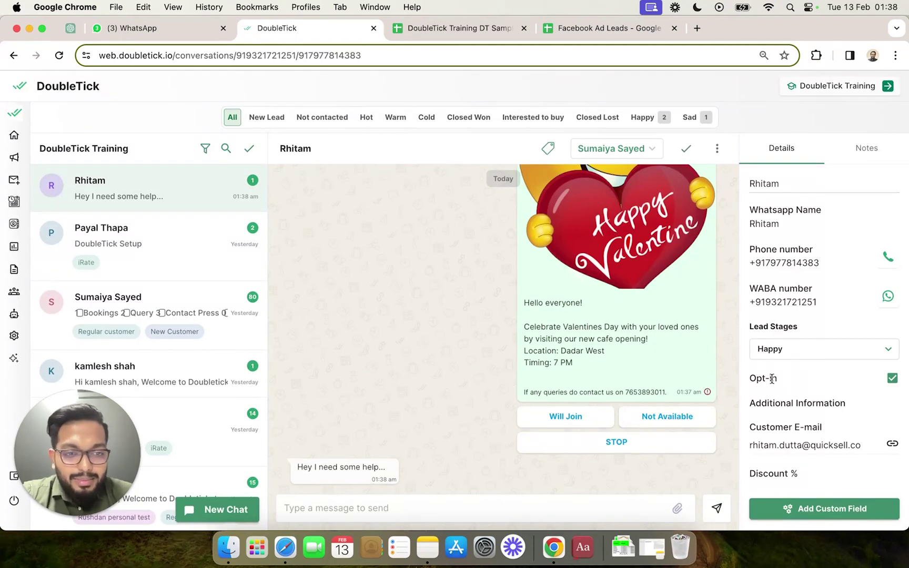
{"action": "left_click", "coordinate": [296, 469]}
{"action": "left_click", "coordinate": [375, 464]}
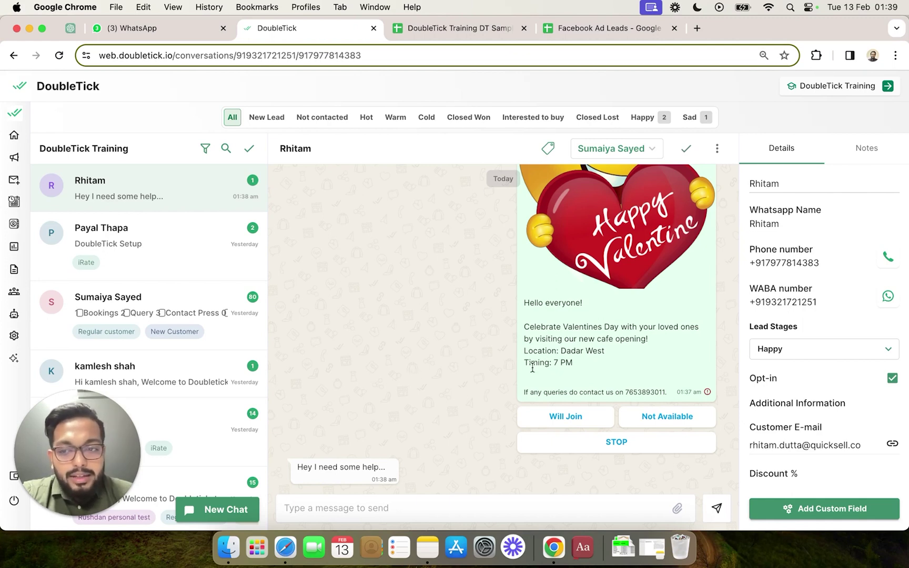
Add the Opt out field as a column in the Customers table via Choose fields.
{"action": "mouse_move", "coordinate": [14, 203]}
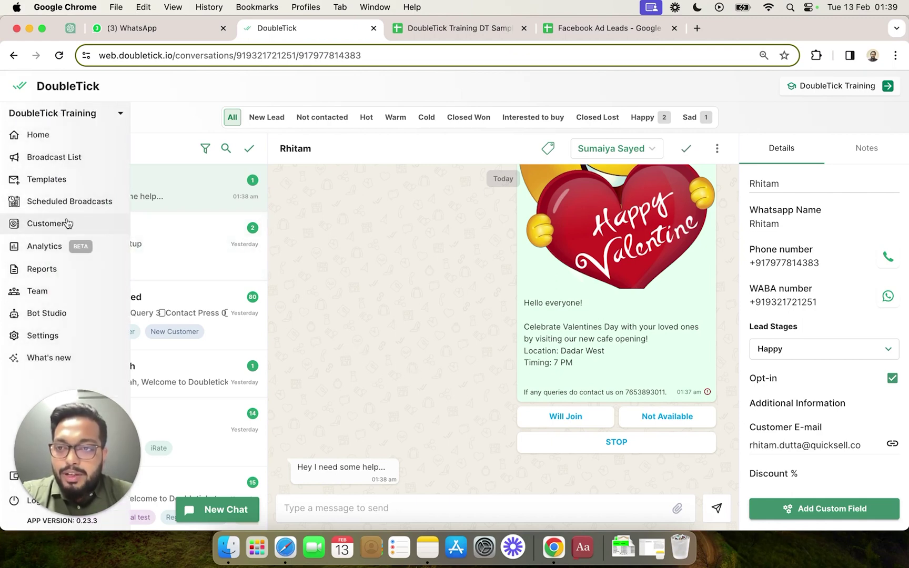
{"action": "left_click", "coordinate": [58, 223]}
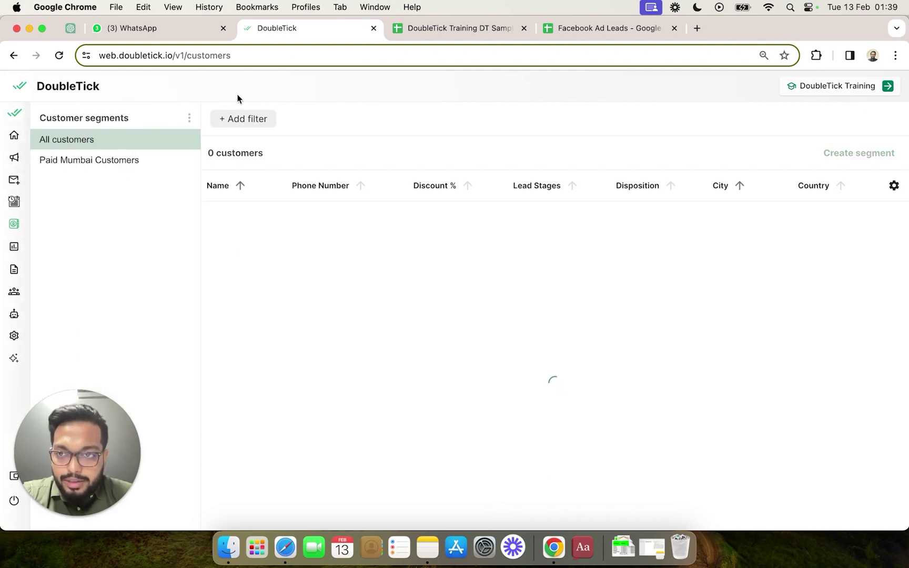
{"action": "left_click", "coordinate": [894, 187]}
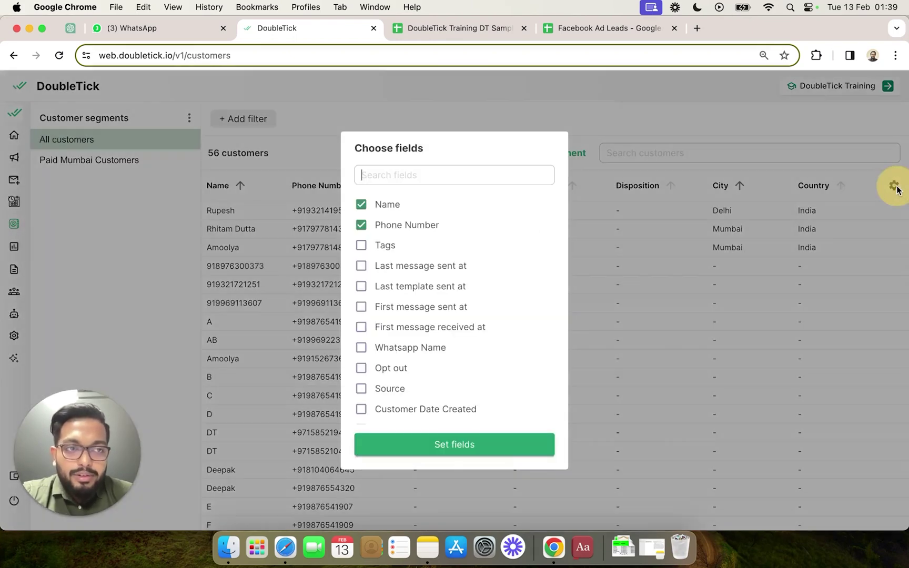
{"action": "left_click", "coordinate": [392, 370]}
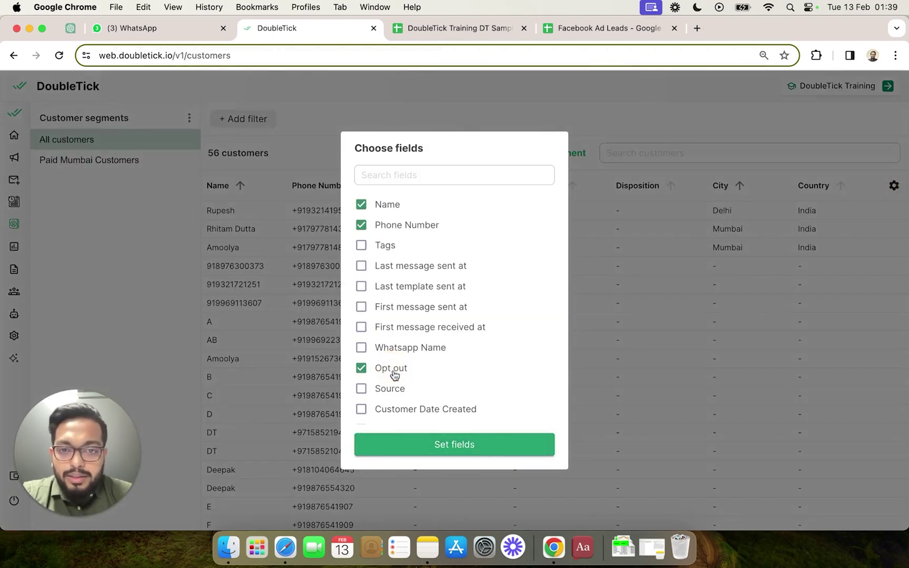
{"action": "left_click", "coordinate": [433, 443]}
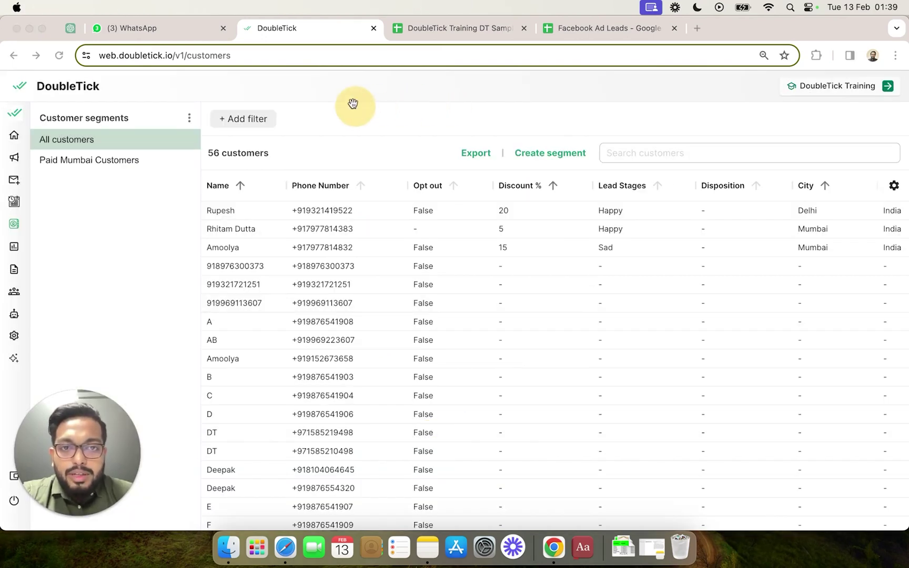
Adjust the Customers table to list all 56 customers with their Opt out status.
{"action": "left_click", "coordinate": [451, 190]}
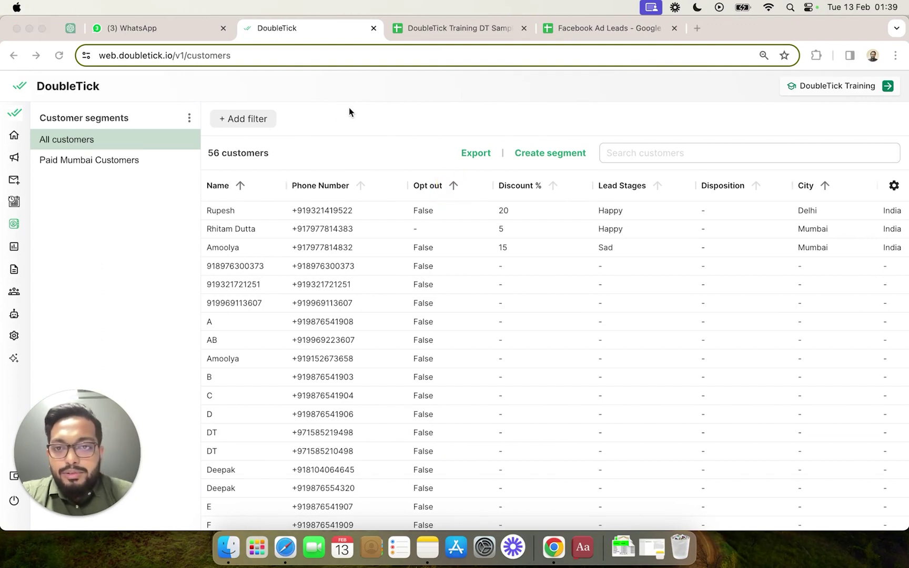
{"action": "left_click", "coordinate": [424, 188]}
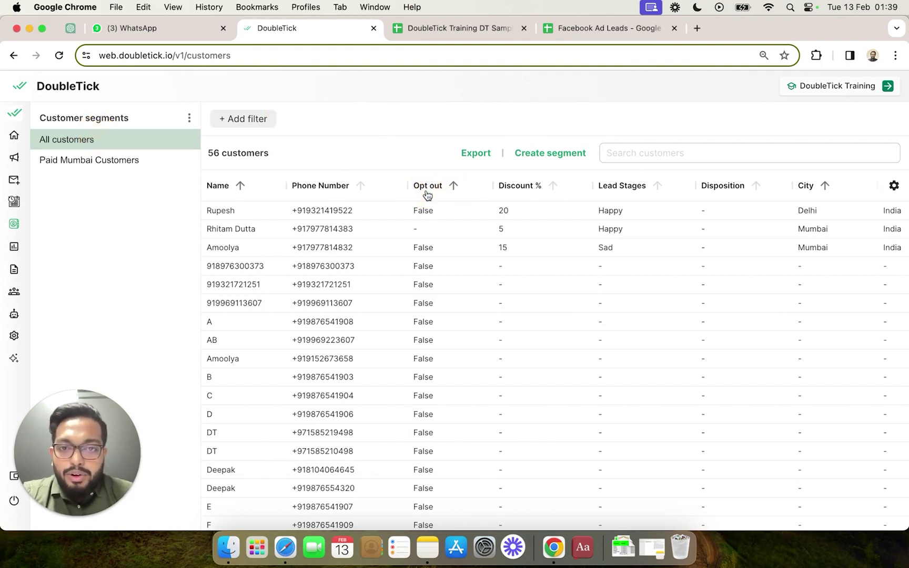
{"action": "scroll", "coordinate": [452, 358], "scroll_direction": "down", "scroll_amount": 1}
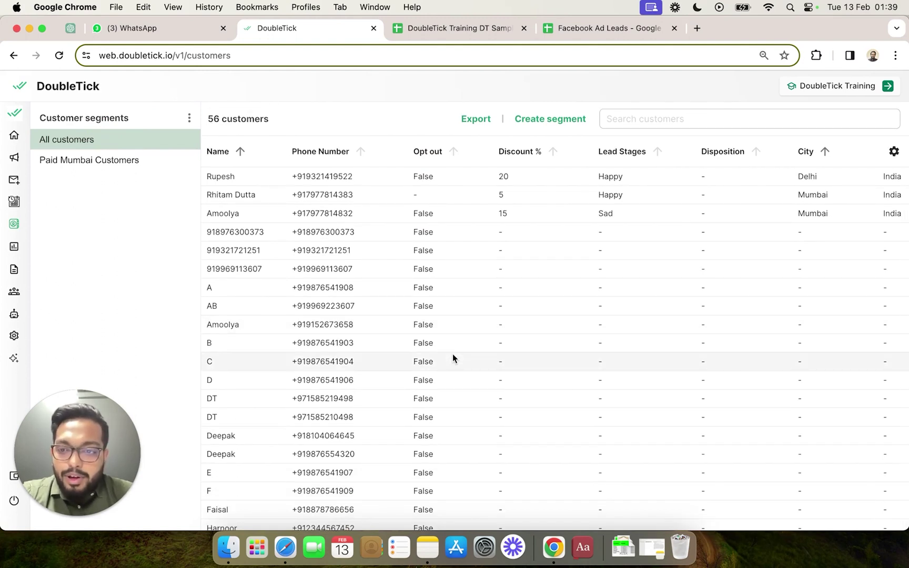
{"action": "left_click", "coordinate": [400, 122]}
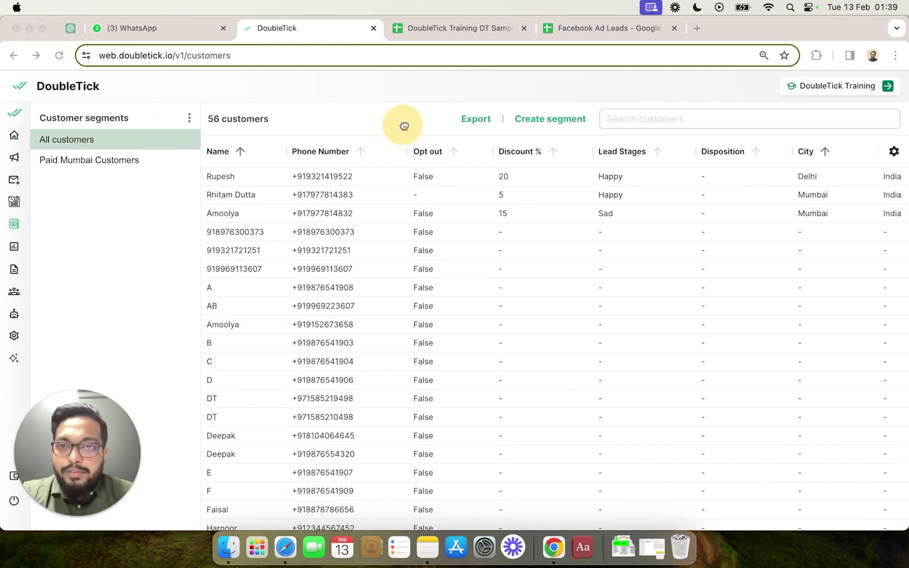
{"action": "left_click", "coordinate": [18, 322]}
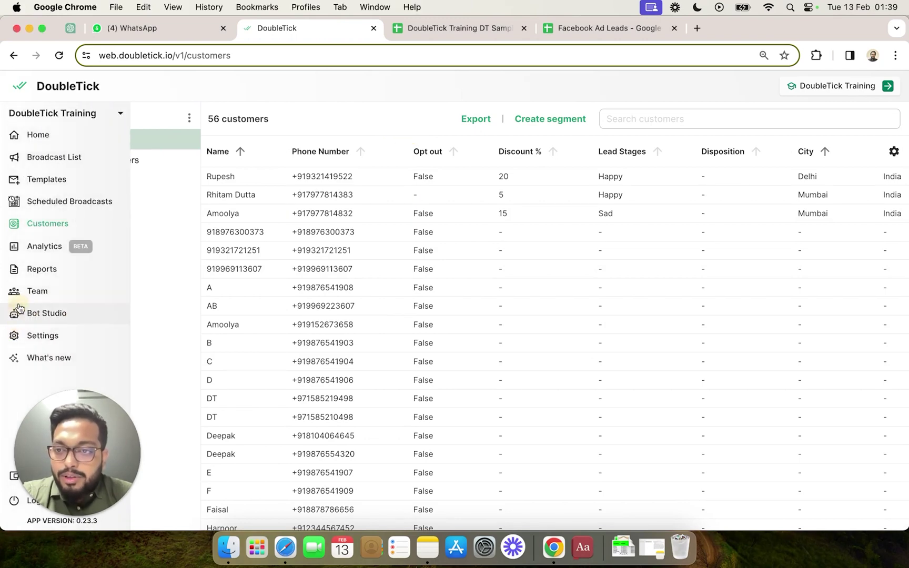
Enable the Stop Bot for DoubleTick Training, keeping its default apology message unchanged.
{"action": "left_click", "coordinate": [26, 315]}
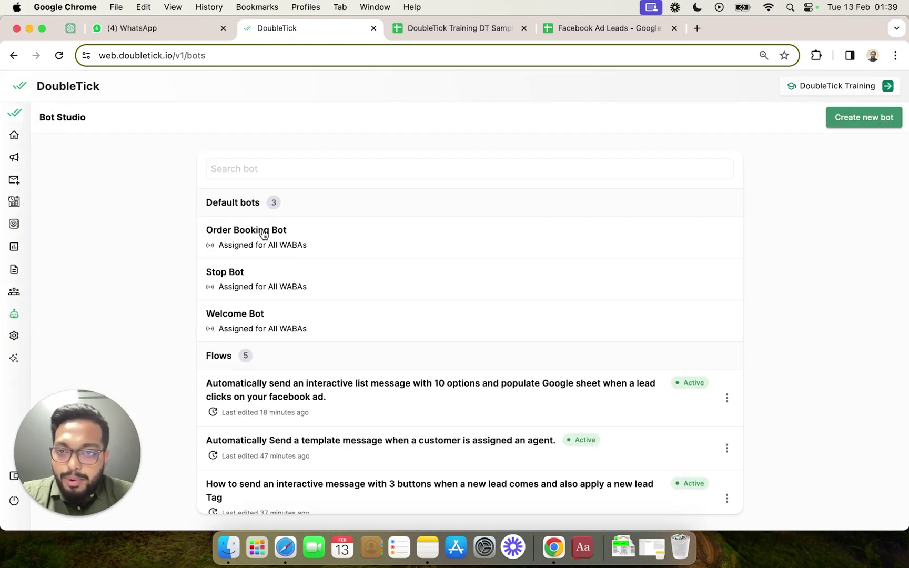
{"action": "left_click", "coordinate": [231, 287]}
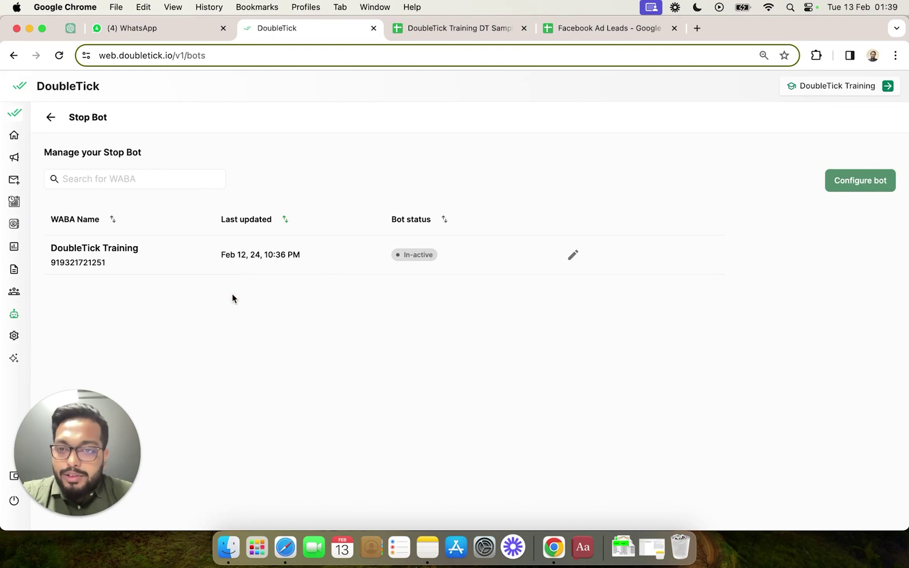
{"action": "left_click", "coordinate": [573, 255]}
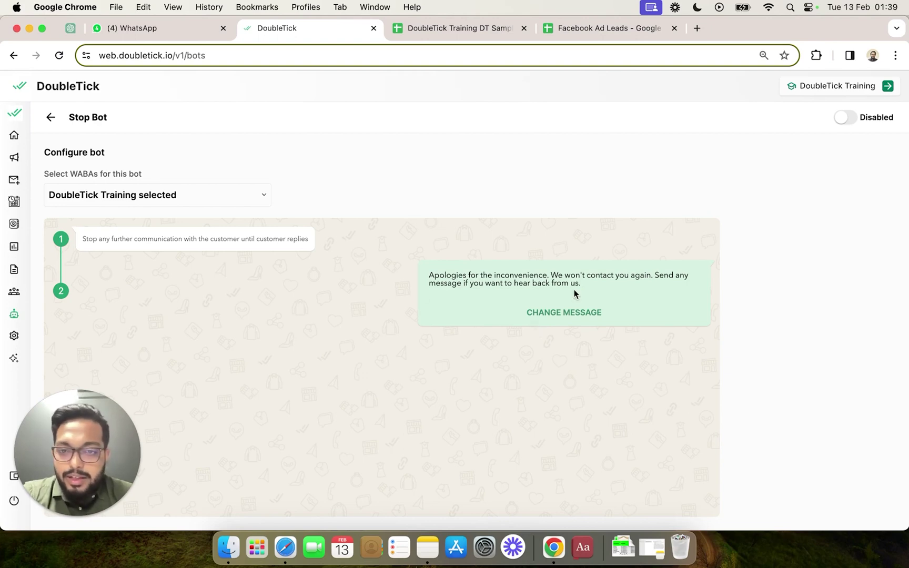
{"action": "left_click", "coordinate": [845, 122]}
{"action": "left_click", "coordinate": [839, 120]}
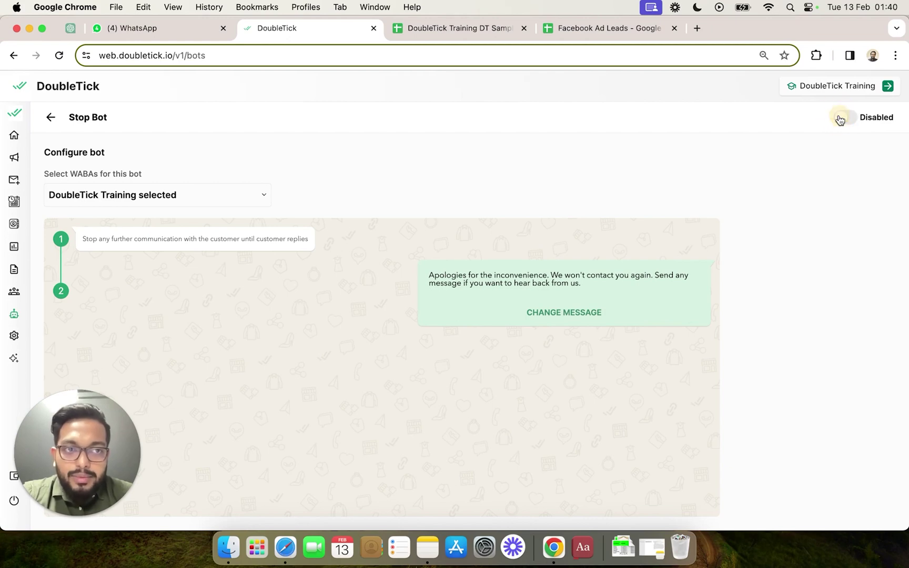
{"action": "left_click", "coordinate": [841, 119]}
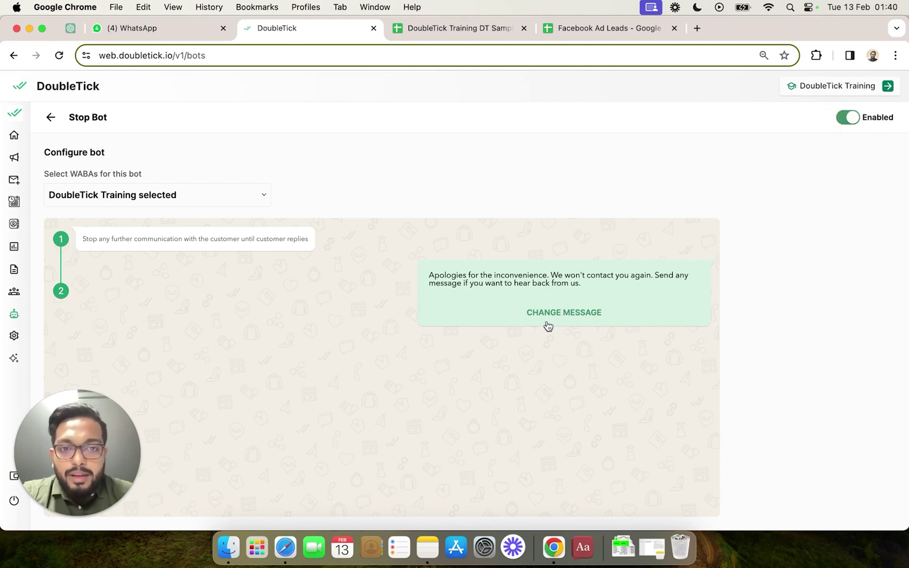
{"action": "left_click", "coordinate": [542, 316]}
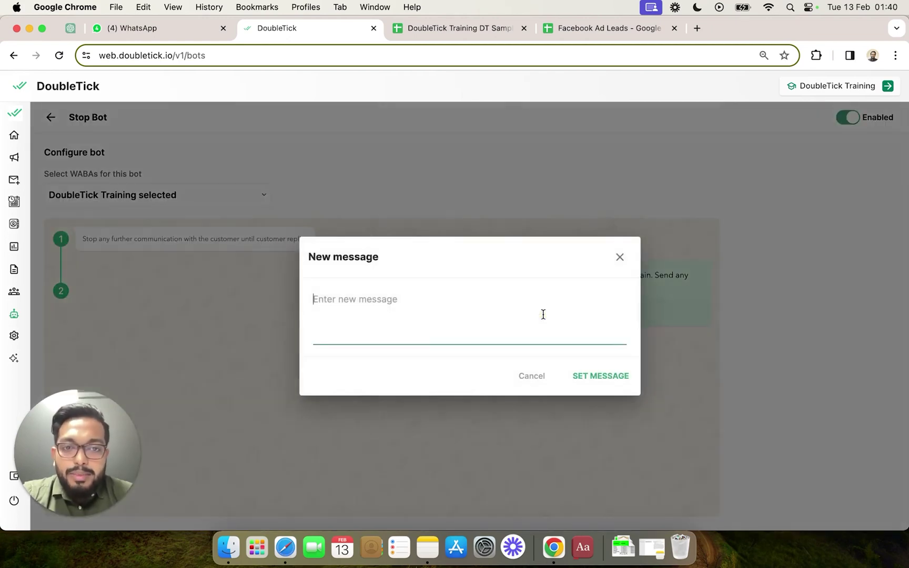
{"action": "left_click", "coordinate": [532, 377]}
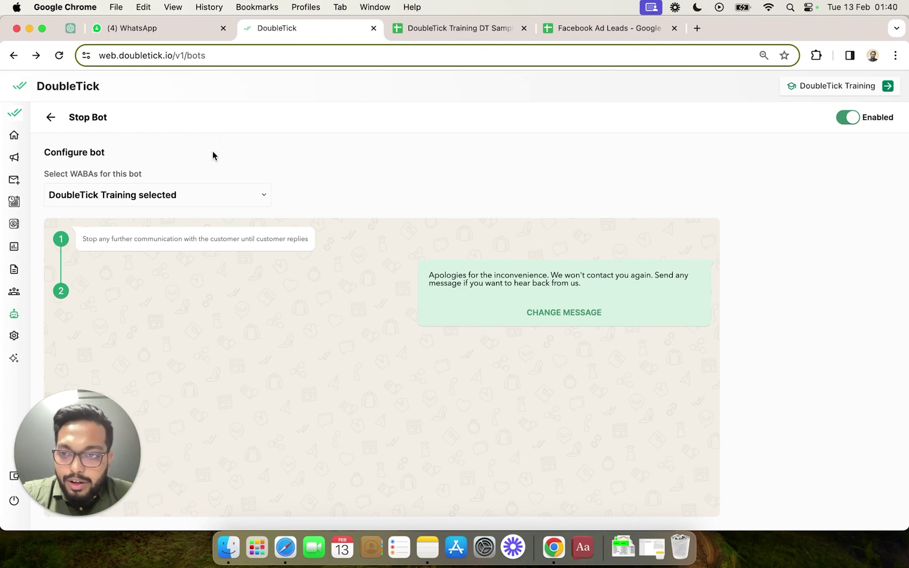
{"action": "left_click", "coordinate": [155, 31]}
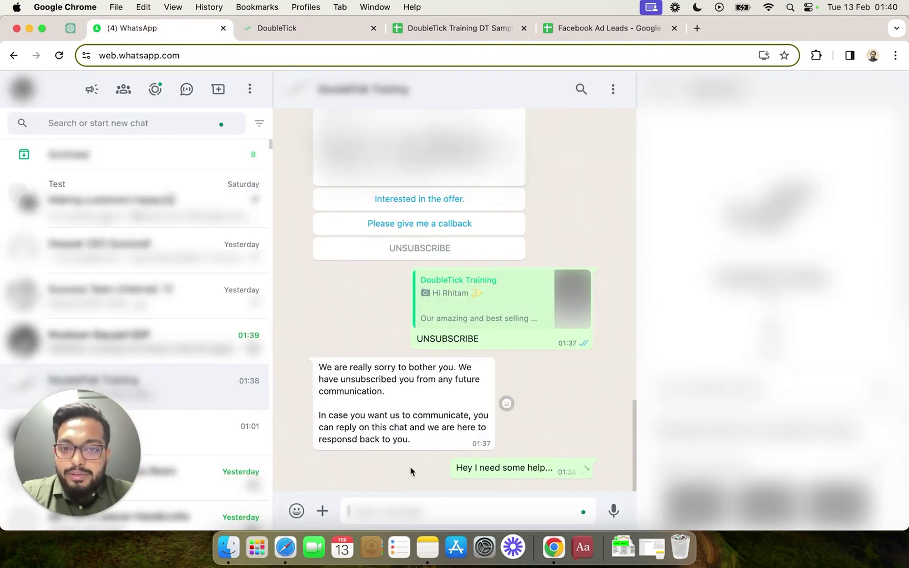
{"action": "scroll", "coordinate": [390, 443], "scroll_direction": "up", "scroll_amount": 4}
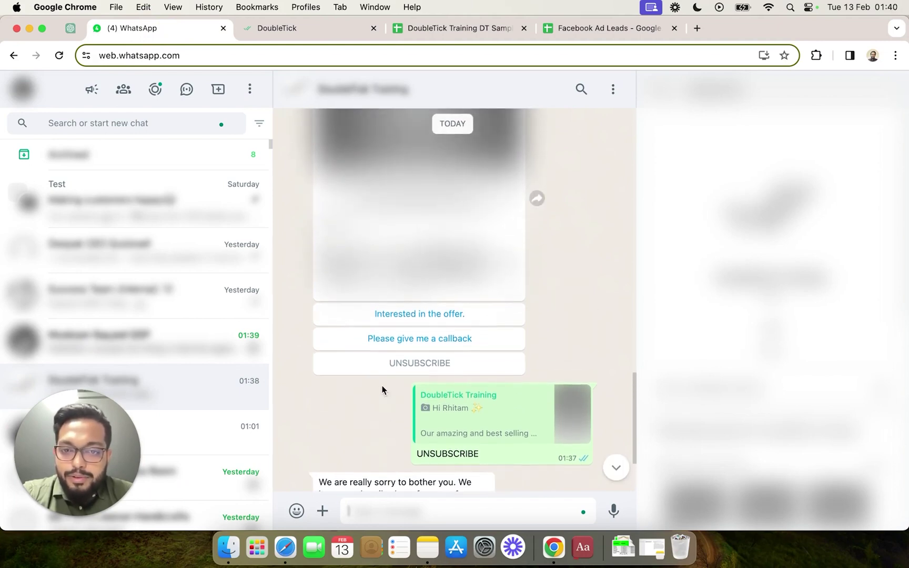
{"action": "scroll", "coordinate": [473, 367], "scroll_direction": "down", "scroll_amount": 1}
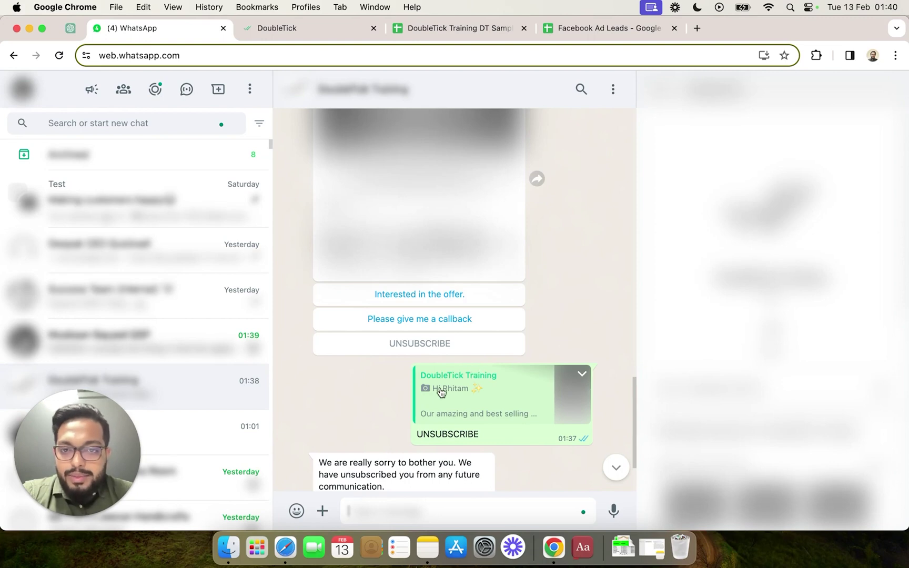
{"action": "scroll", "coordinate": [441, 391], "scroll_direction": "up", "scroll_amount": 1}
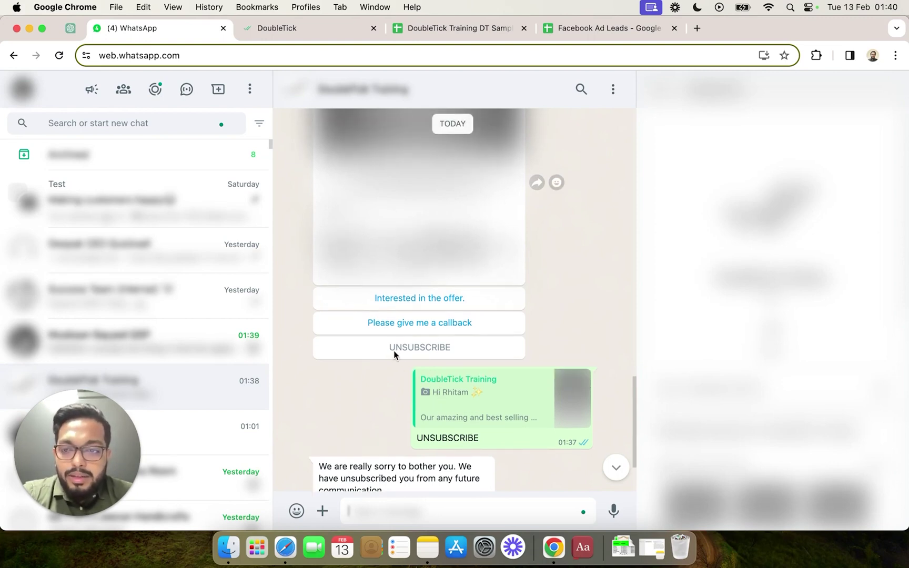
{"action": "scroll", "coordinate": [437, 354], "scroll_direction": "down", "scroll_amount": 1}
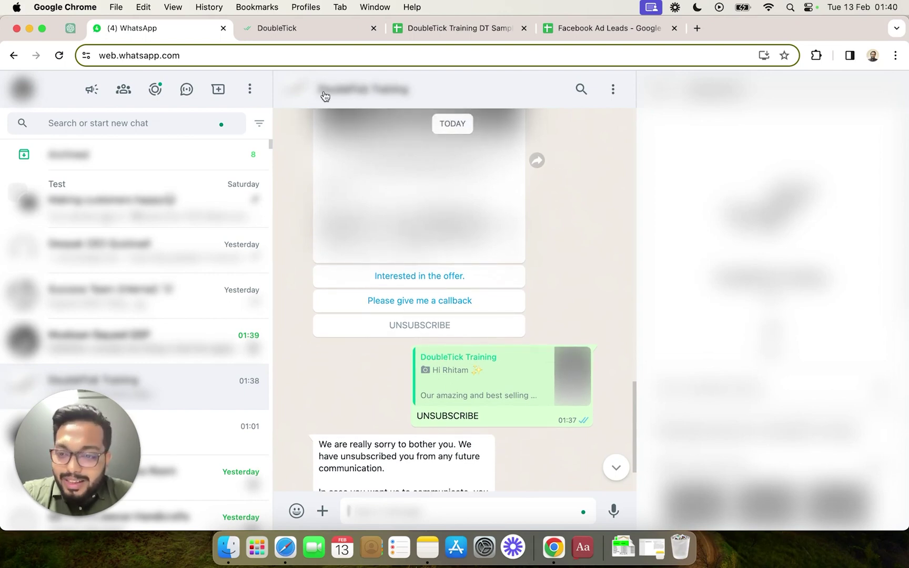
{"action": "scroll", "coordinate": [426, 305], "scroll_direction": "down", "scroll_amount": 3}
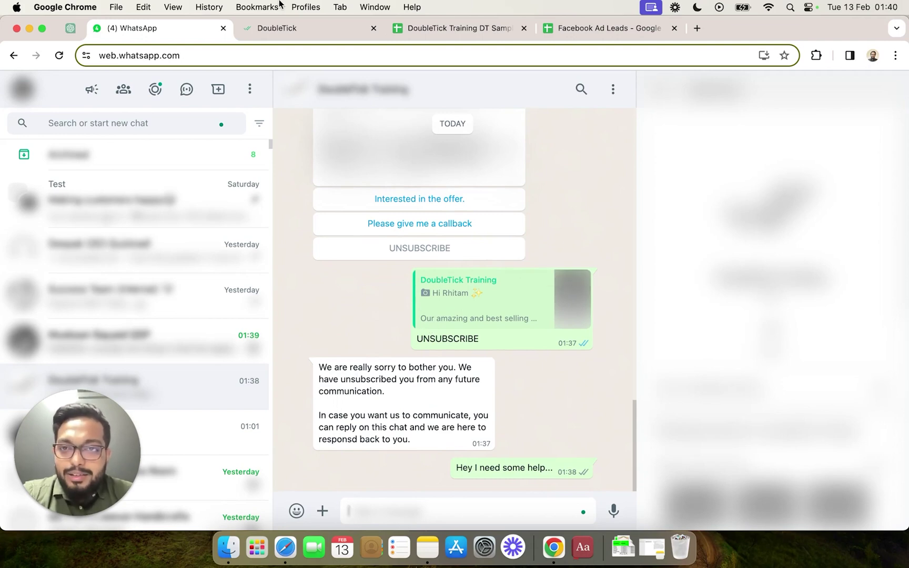
{"action": "left_click", "coordinate": [288, 29]}
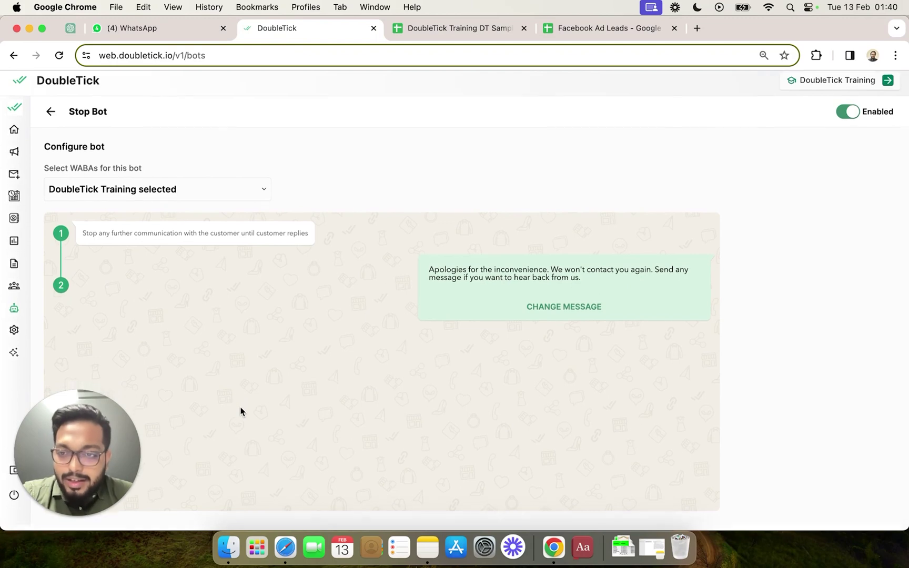
{"action": "mouse_move", "coordinate": [30, 318]}
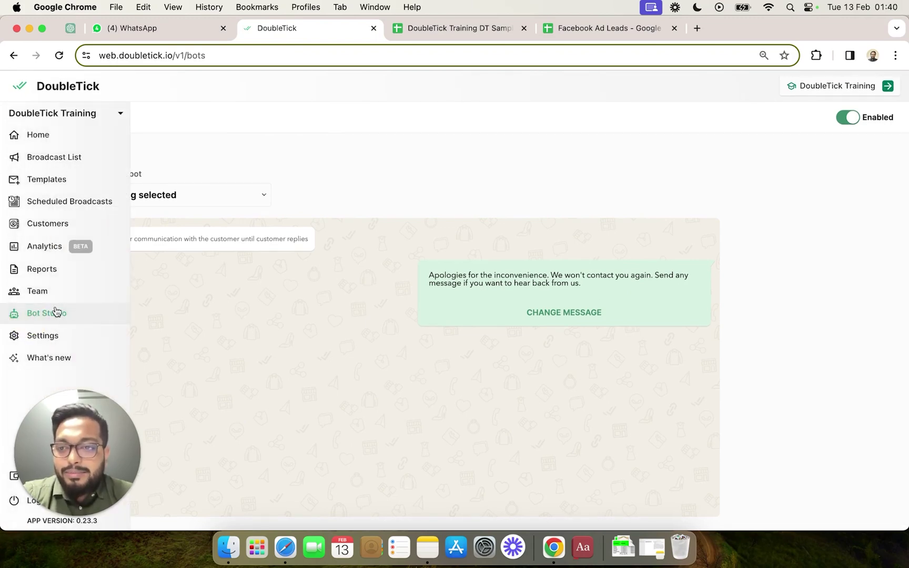